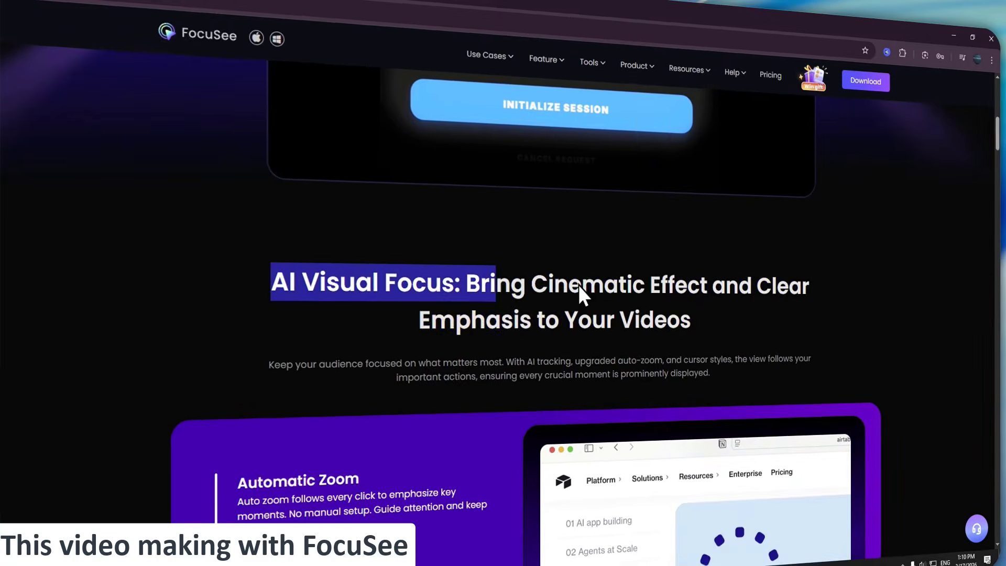
pyautogui.scroll(-6, 708, 318)
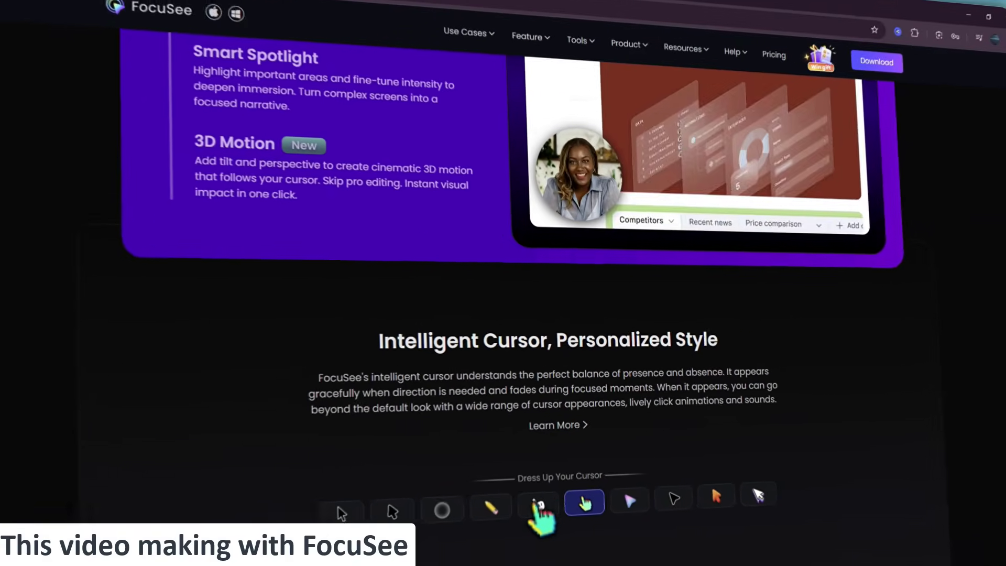
pyautogui.scroll(-8, 455, 506)
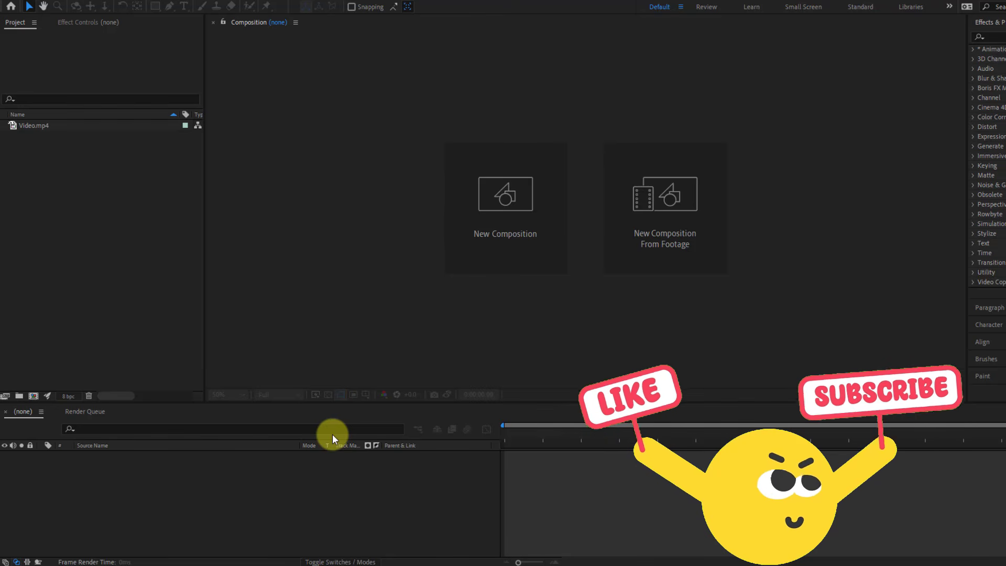
# Step: Preview the Video.mp4 footage by scrubbing through its first second, and close the footage viewer
pyautogui.doubleClick(35, 128)
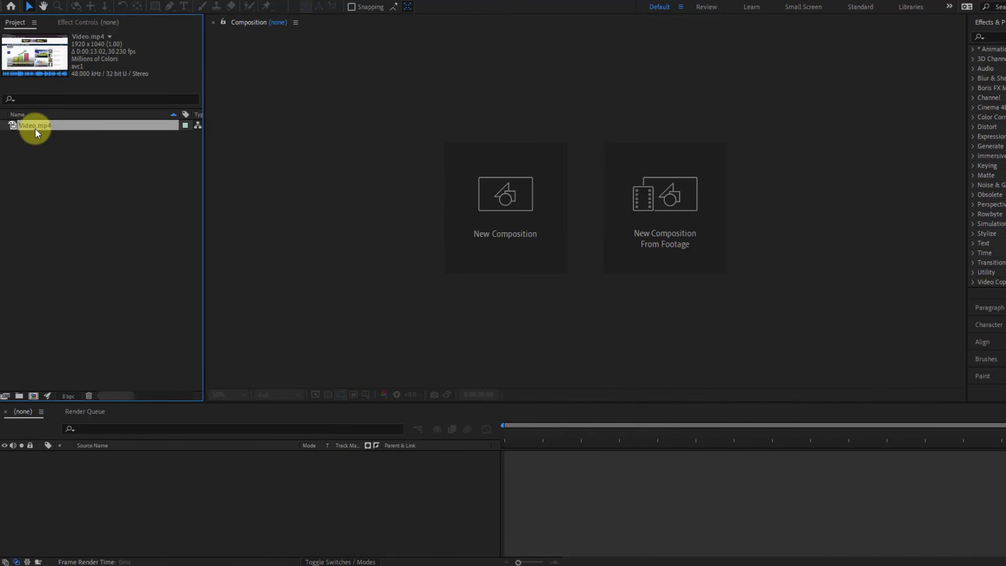
pyautogui.moveTo(303, 272); pyautogui.dragTo(639, 273)
pyautogui.moveTo(189, 370)
pyautogui.mouseDown()
pyautogui.moveTo(409, 367)
pyautogui.moveTo(276, 366)
pyautogui.mouseUp()
pyautogui.click(284, 22)
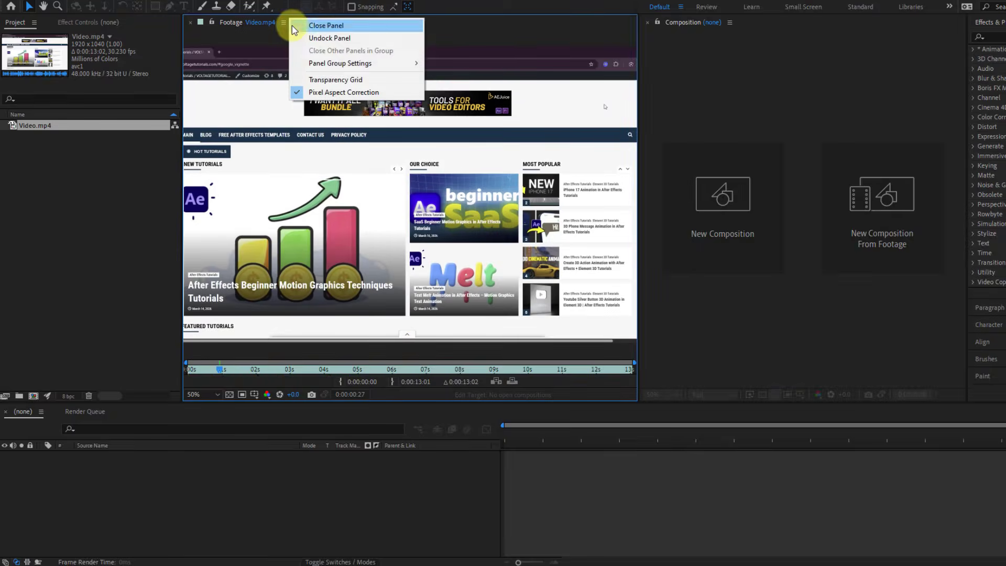
pyautogui.click(304, 25)
# Step: Create a composition from the Video.mp4 footage and make its layer 3D
pyautogui.moveTo(32, 130); pyautogui.dragTo(36, 400)
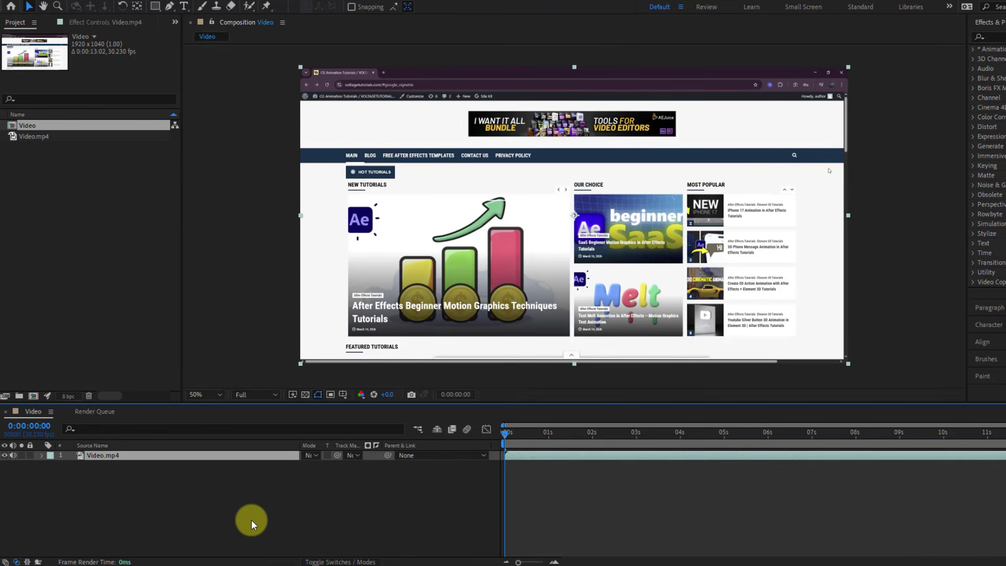
pyautogui.click(326, 562)
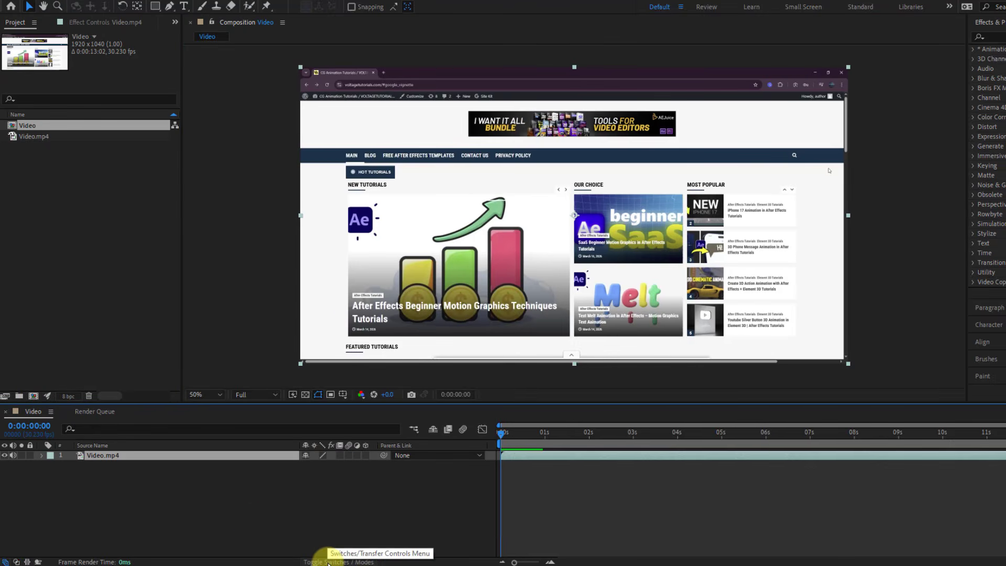
pyautogui.click(366, 455)
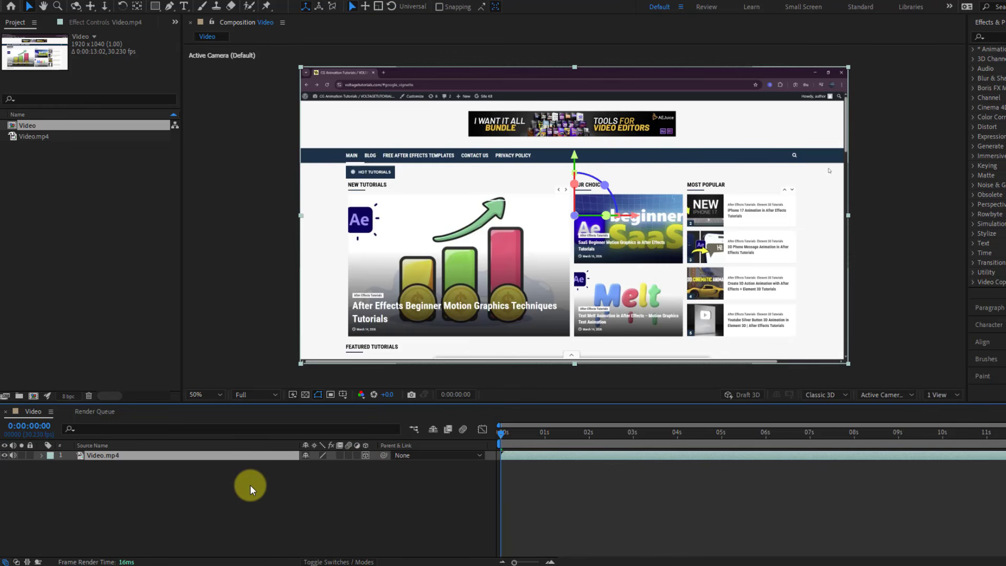
# Step: Look briefly at the Video.mp4 layer's rotation properties, and mute the layer's audio
pyautogui.press('r')
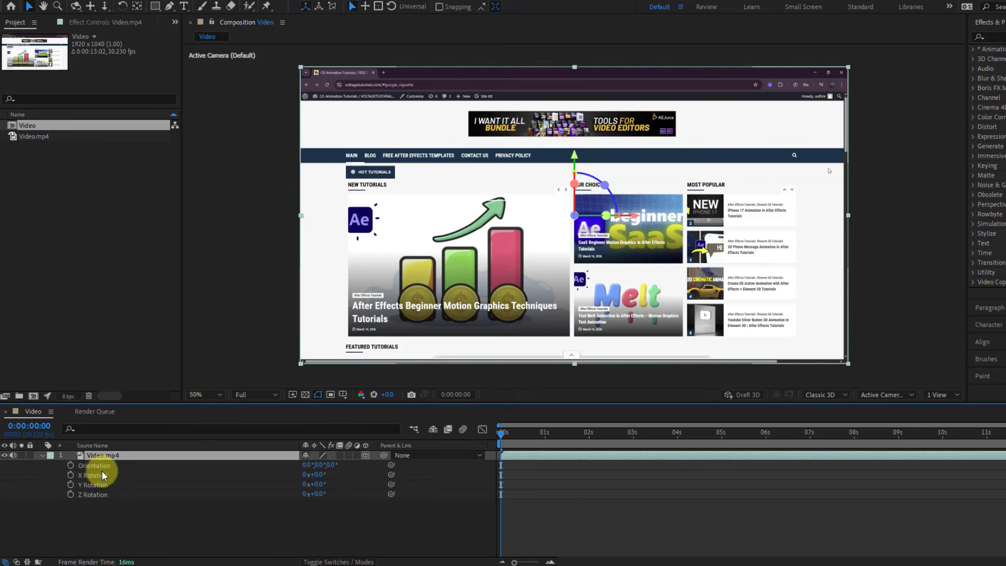
pyautogui.press('r')
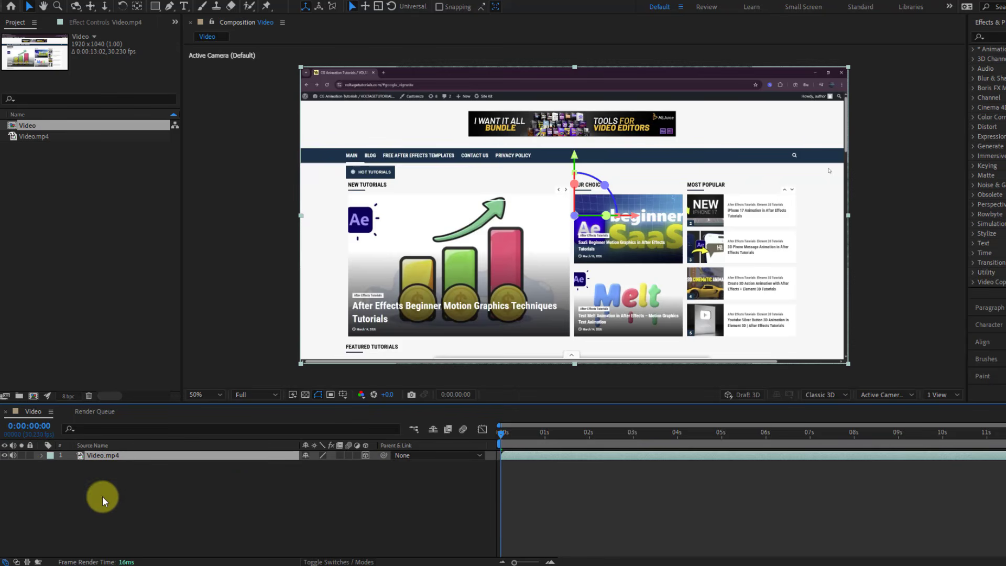
pyautogui.click(13, 455)
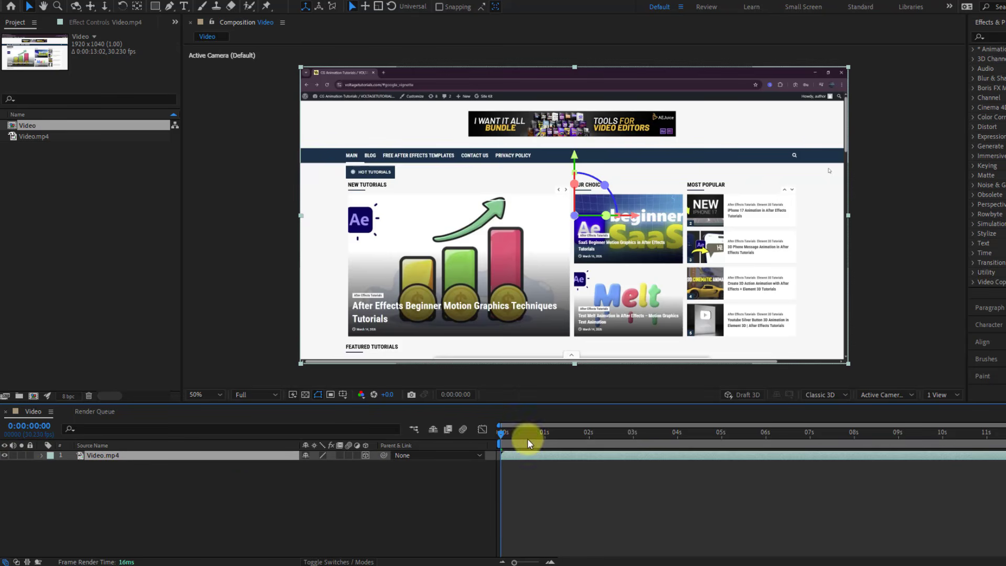
# Step: Split the Video.mp4 layer at 0:00:03:09, remove the part before the cut and shift the rest to the composition start
pyautogui.moveTo(528, 443); pyautogui.dragTo(646, 438)
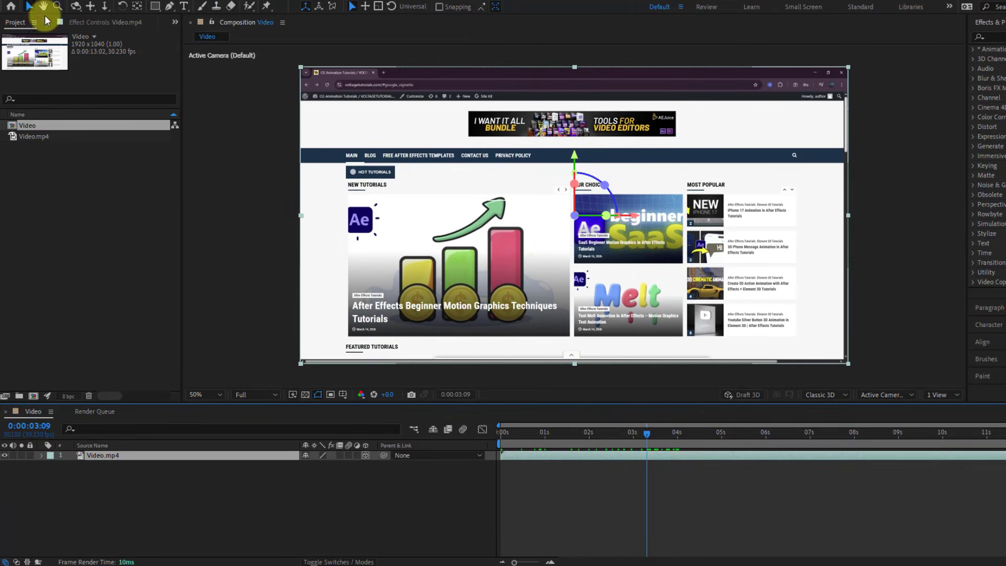
pyautogui.click(25, 0)
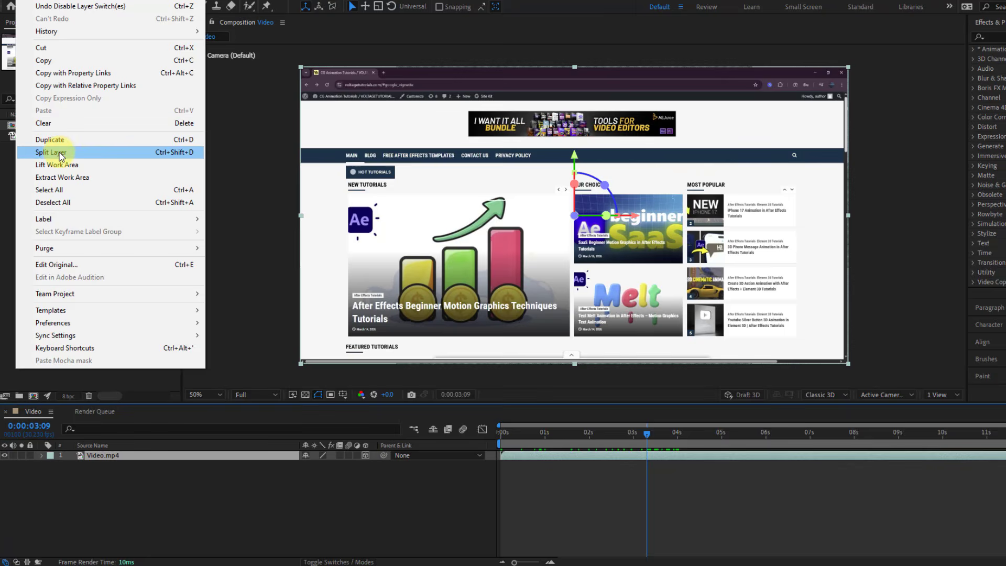
pyautogui.click(60, 154)
pyautogui.click(583, 465)
pyautogui.press('Delete')
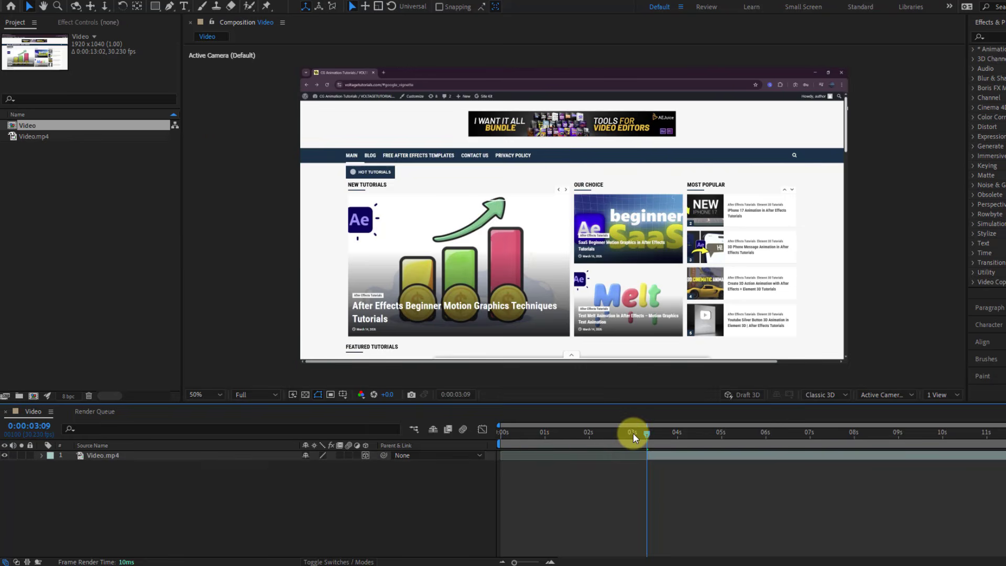
pyautogui.press('Home')
# Step: Split the Video.mp4 layer at 0:00:02:24 and delete the part after the cut
pyautogui.moveTo(651, 455); pyautogui.dragTo(625, 439)
pyautogui.click(24, 0)
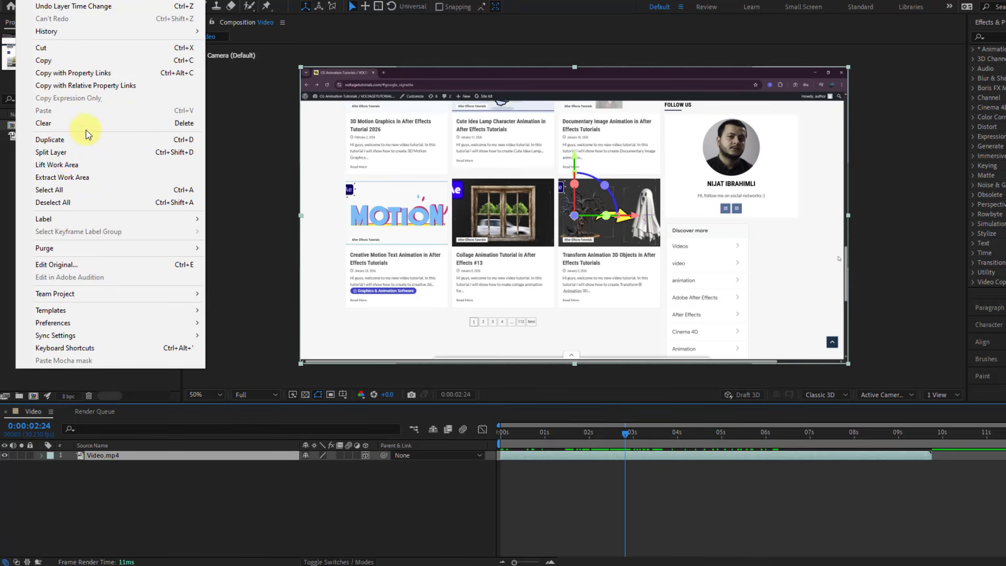
pyautogui.click(57, 152)
pyautogui.click(669, 456)
pyautogui.press('Delete')
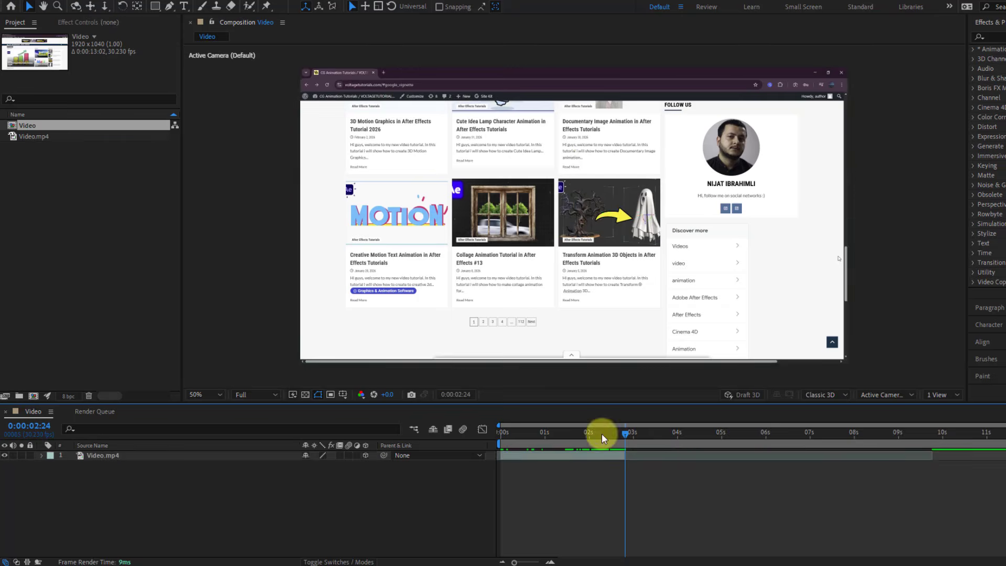
# Step: Add a two-node camera named Camera 1 with the 50mm preset to the composition
pyautogui.moveTo(543, 435); pyautogui.dragTo(528, 439)
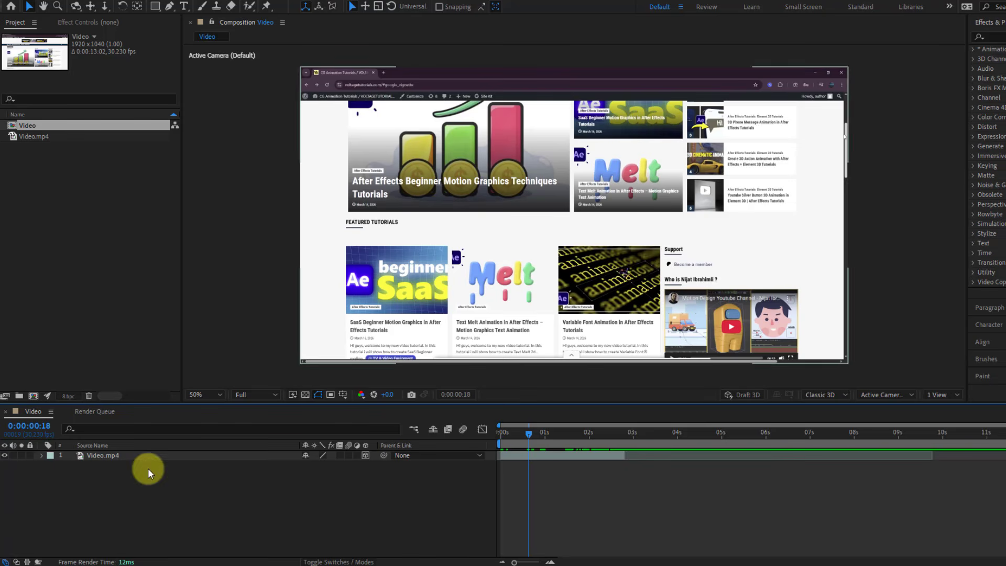
pyautogui.rightClick(163, 501)
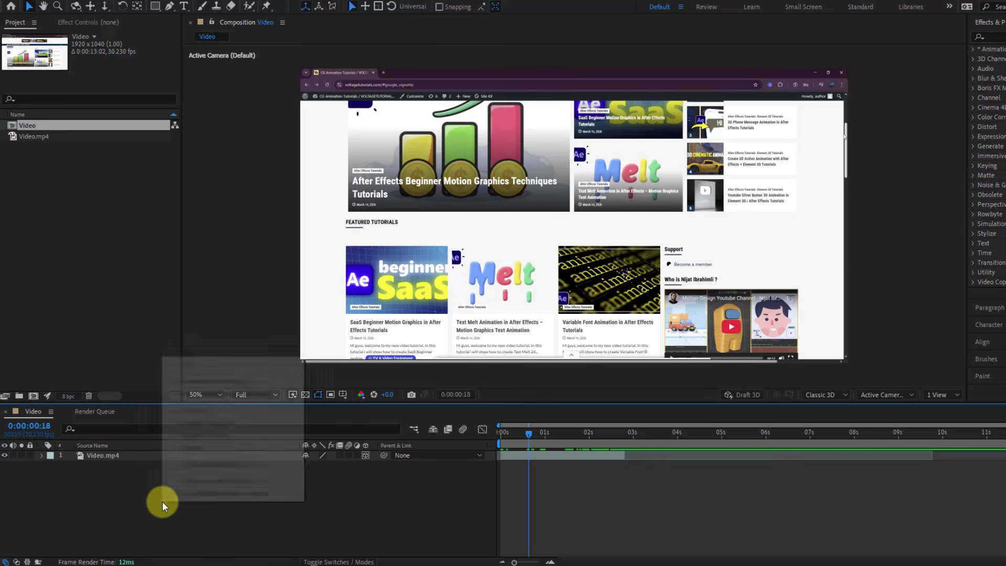
pyautogui.moveTo(296, 367)
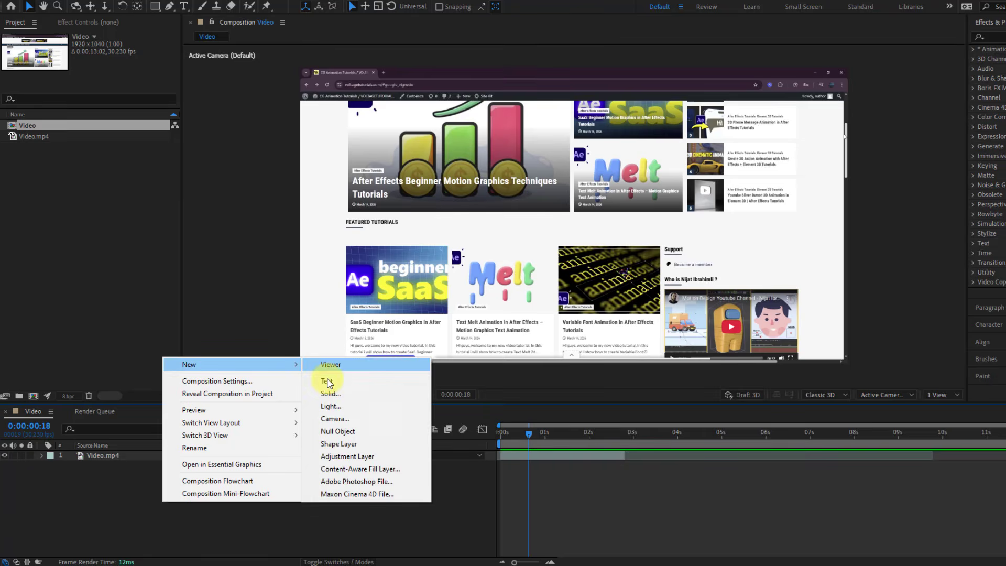
pyautogui.click(341, 419)
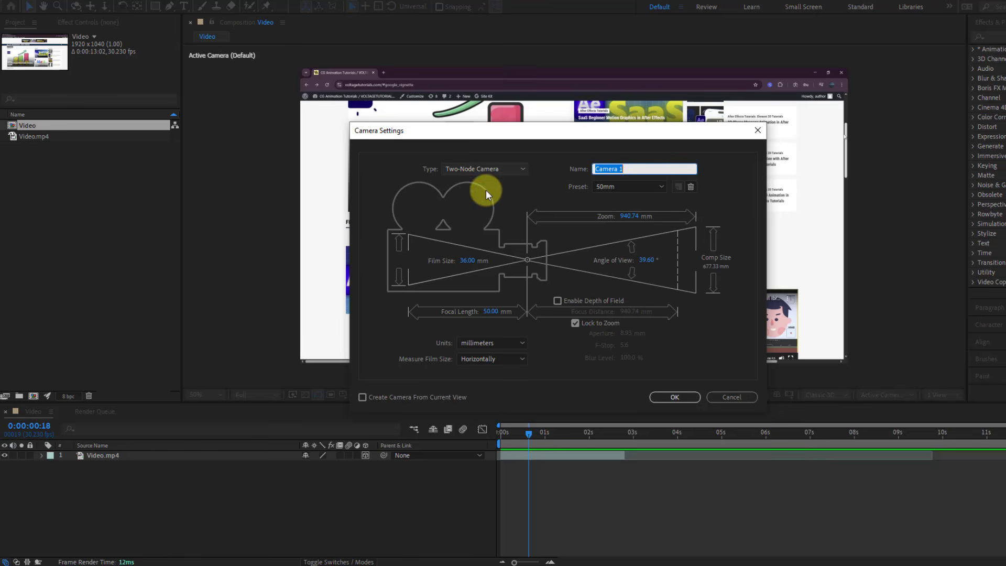
pyautogui.click(662, 397)
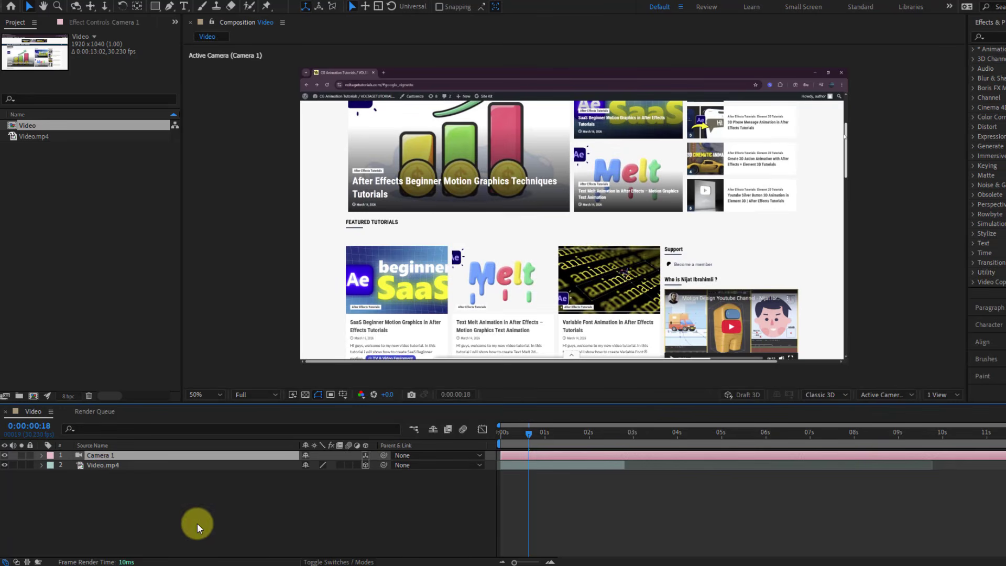
# Step: Push the Video.mp4 layer back in depth by setting its Z position to 1152
pyautogui.click(108, 466)
pyautogui.press('p')
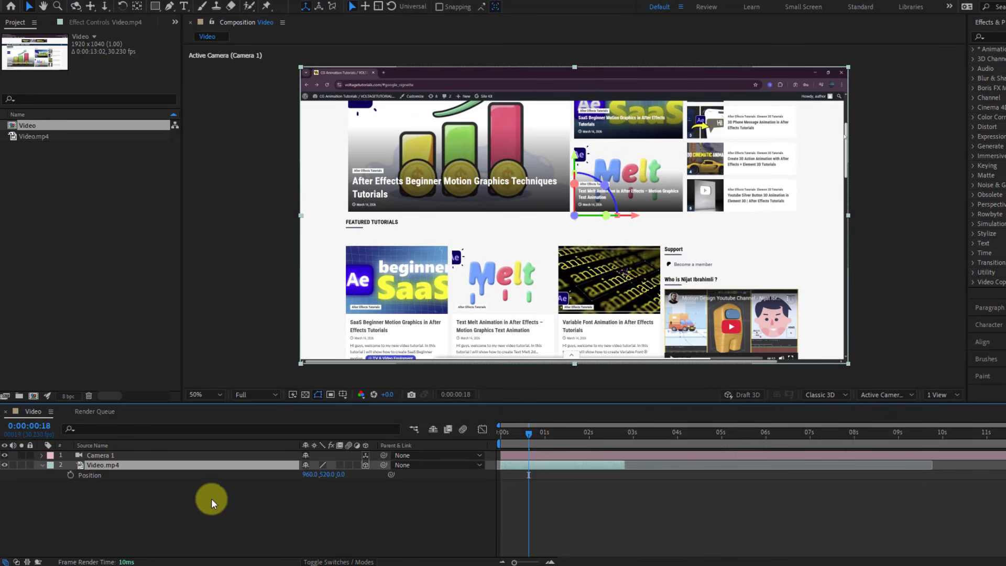
pyautogui.moveTo(339, 474); pyautogui.dragTo(1003, 465)
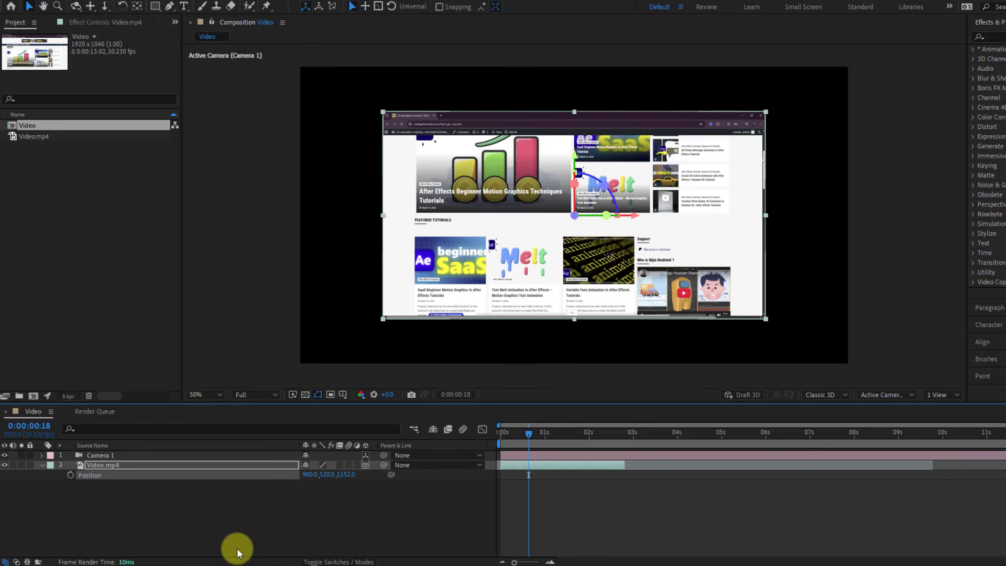
# Step: Create an orbit null for Camera 1 and centre the null's anchor point
pyautogui.click(114, 456)
pyautogui.rightClick(114, 457)
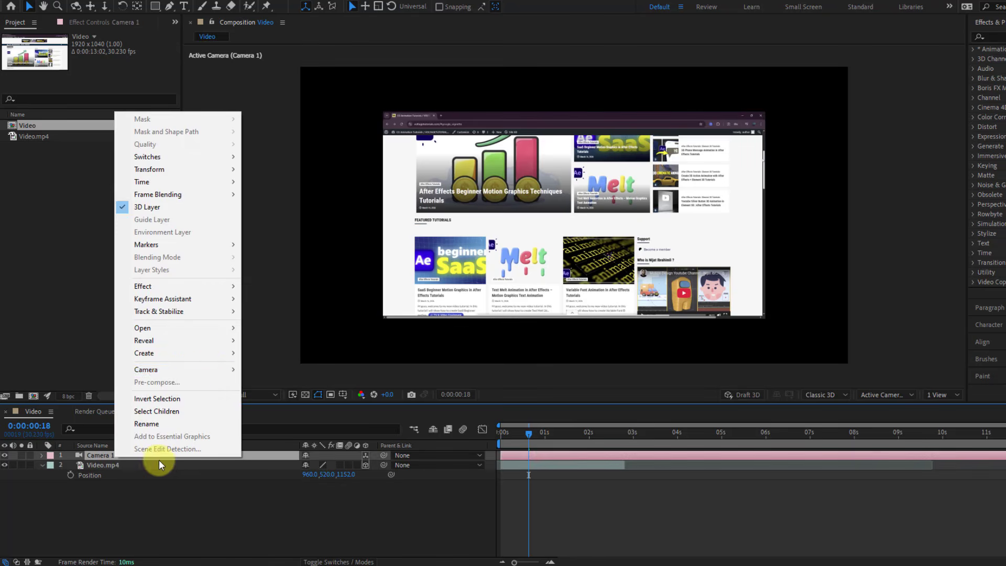
pyautogui.moveTo(207, 370)
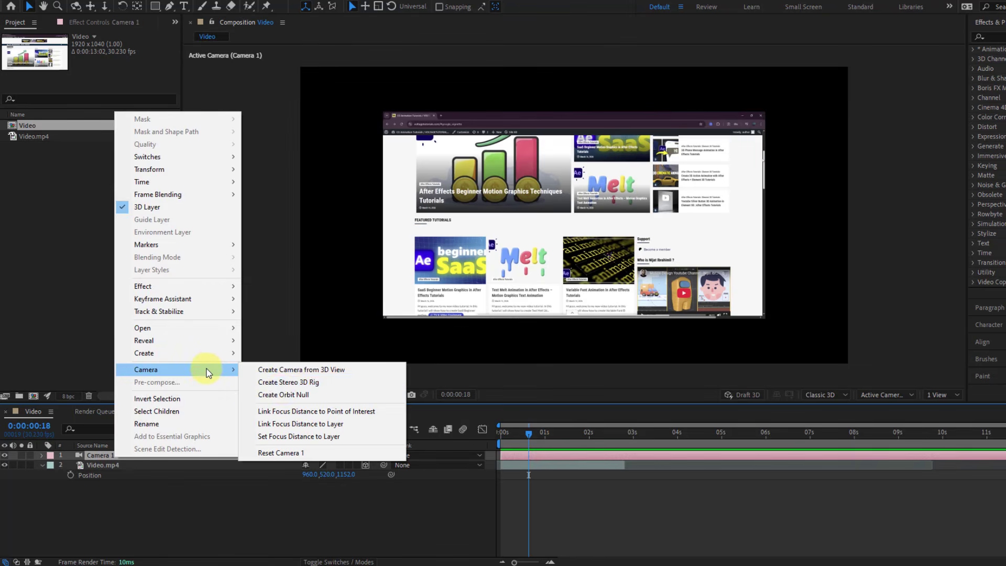
pyautogui.click(288, 395)
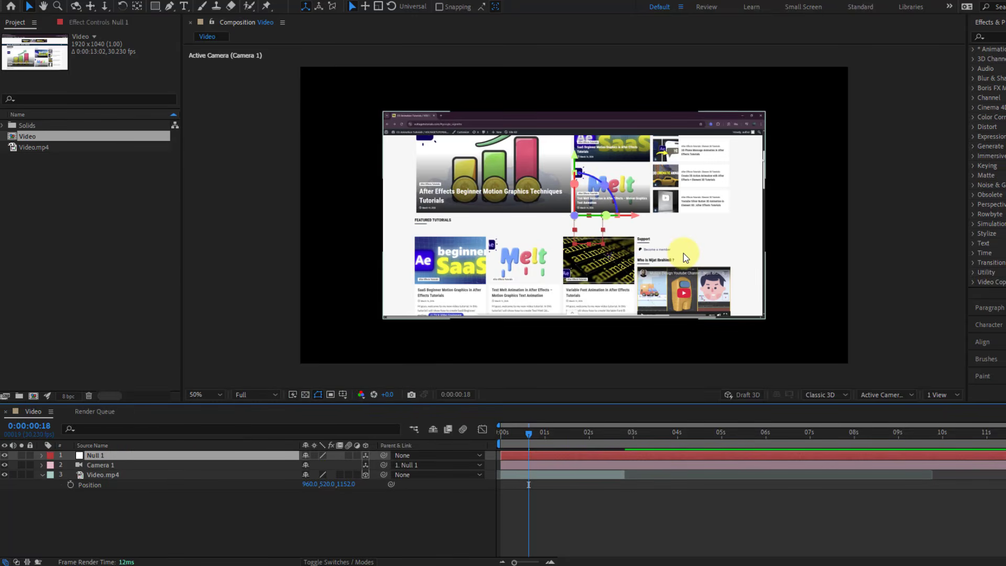
pyautogui.click(138, 7)
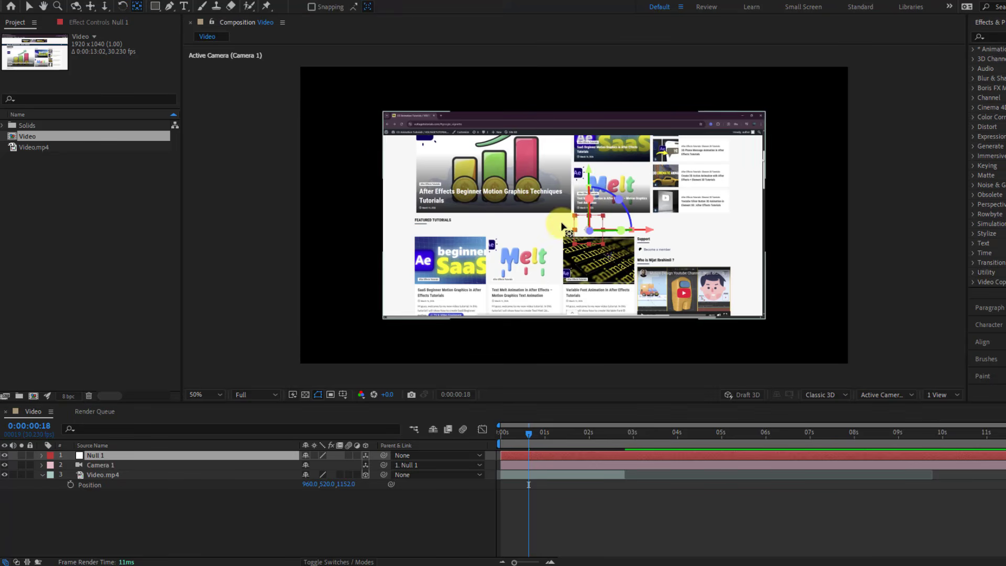
pyautogui.click(30, 7)
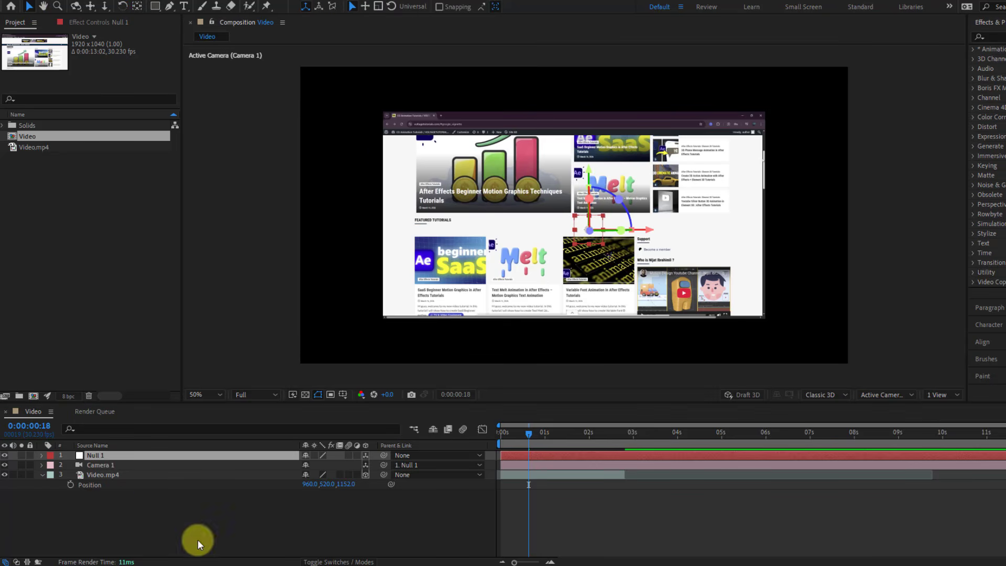
# Step: Keyframe Null 1's Position at 0:00:00:00 and set its Z position to 2320 at 0:00:01:24
pyautogui.click(94, 455)
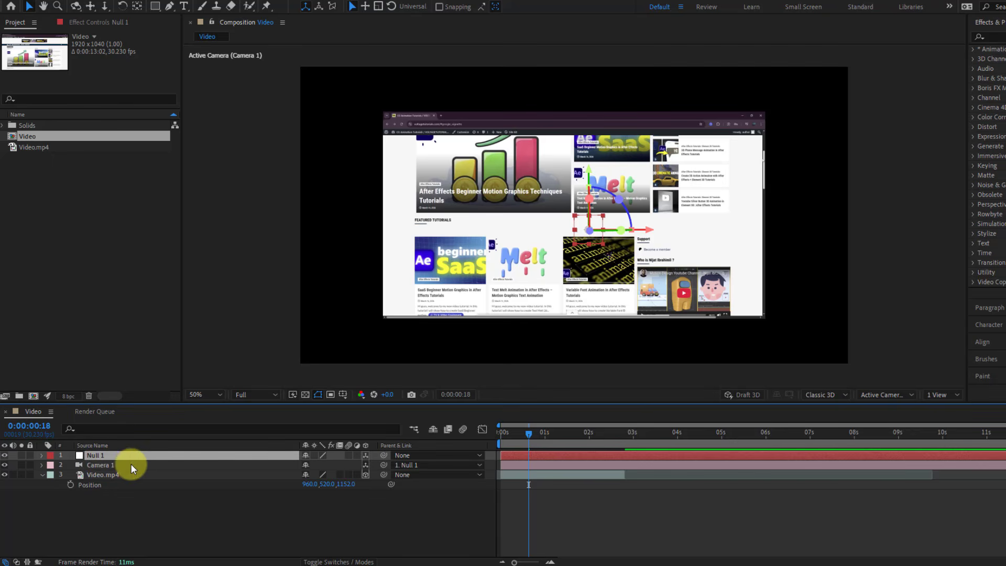
pyautogui.press('p')
pyautogui.moveTo(343, 464); pyautogui.dragTo(490, 435)
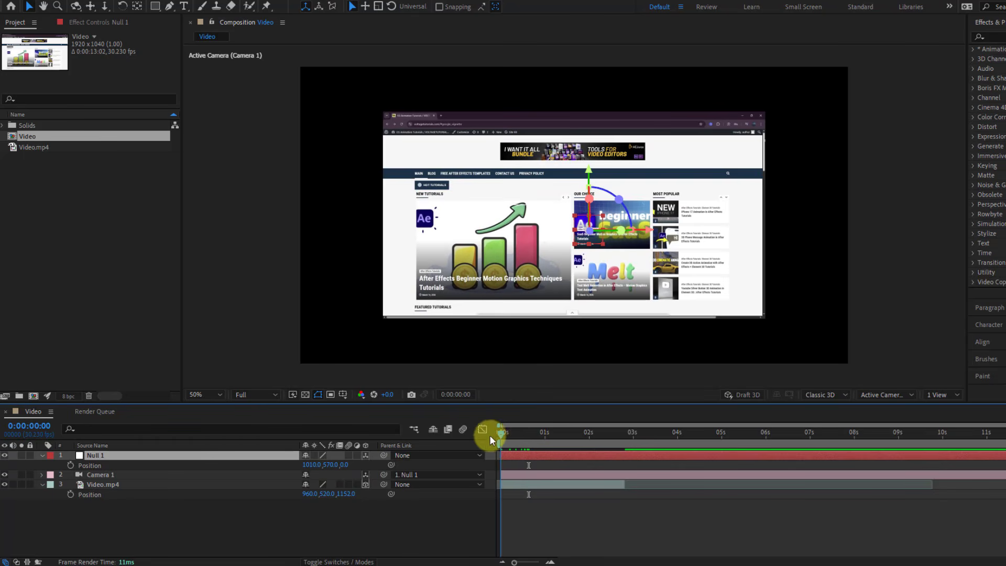
pyautogui.click(70, 465)
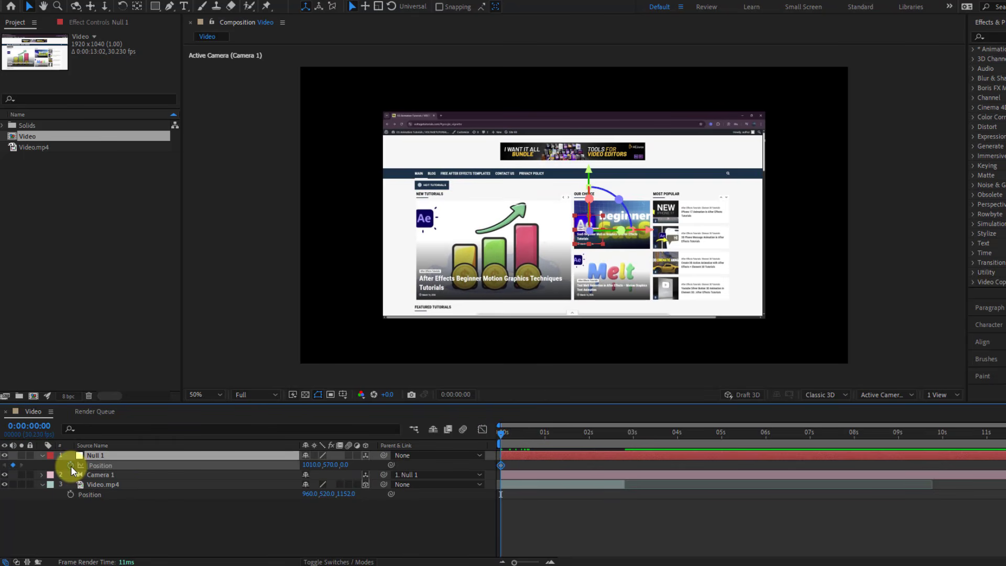
pyautogui.moveTo(520, 436); pyautogui.dragTo(589, 442)
pyautogui.moveTo(348, 464); pyautogui.dragTo(461, 445)
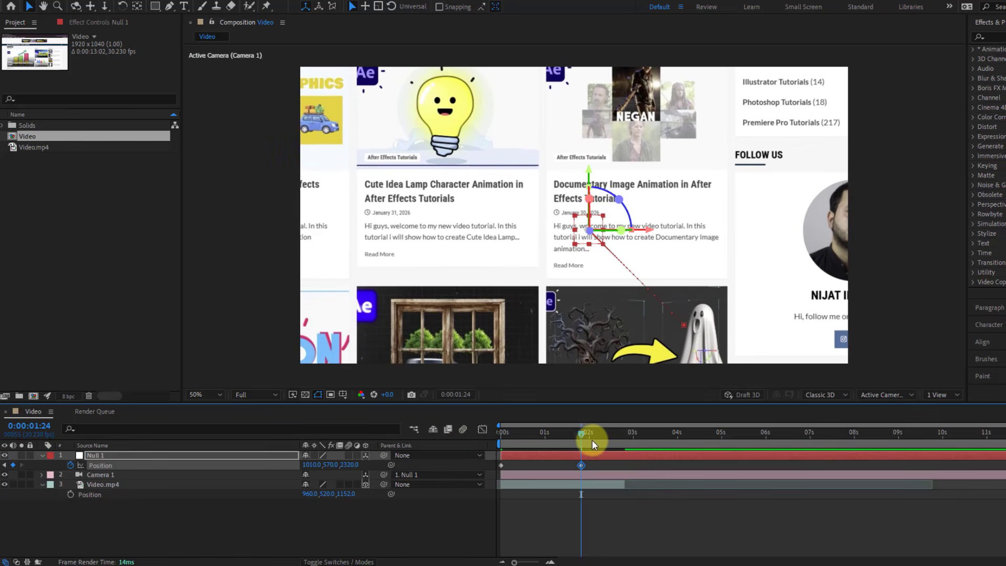
# Step: Apply Easy Ease to both Position keyframes of Null 1
pyautogui.moveTo(592, 443); pyautogui.dragTo(495, 440)
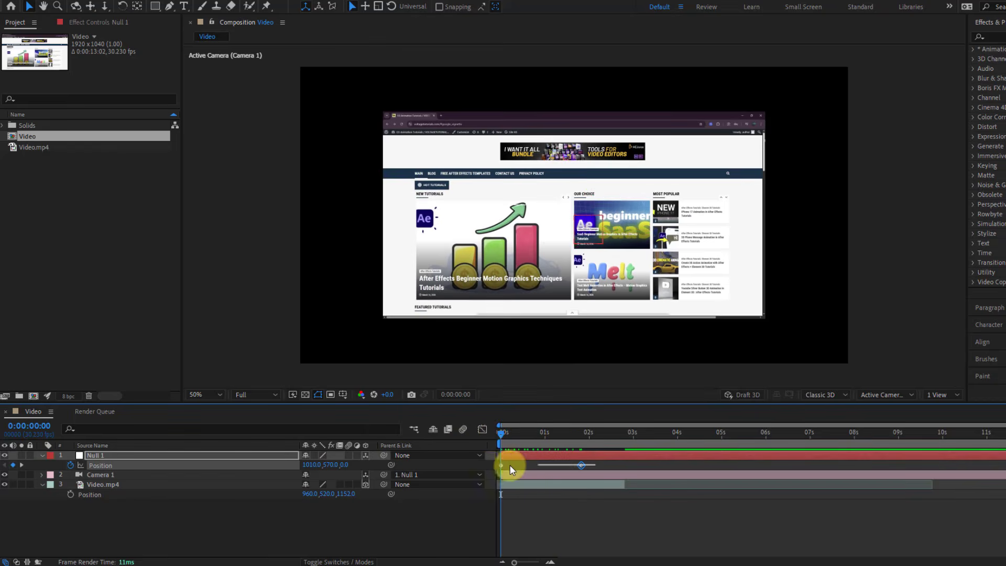
pyautogui.click(501, 464)
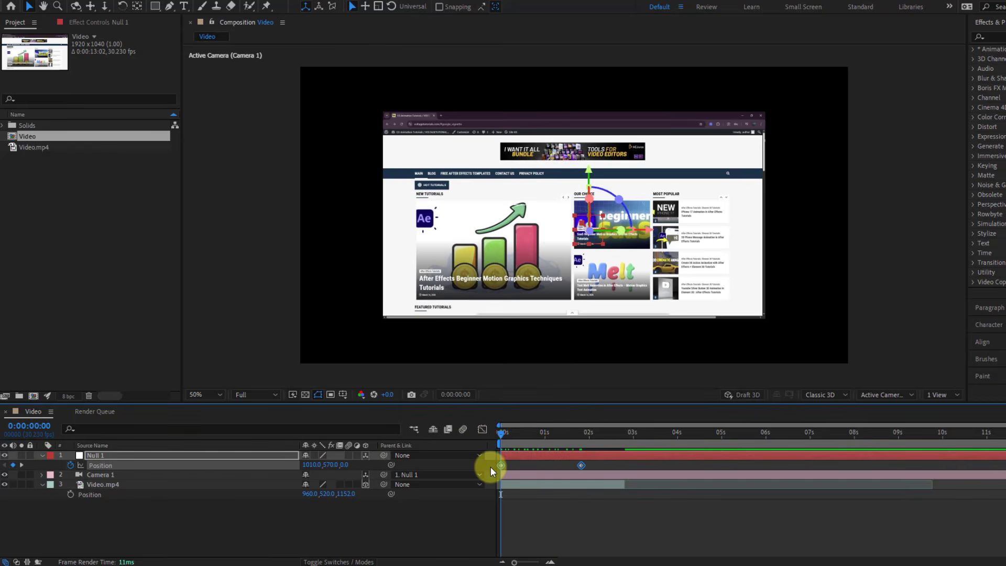
pyautogui.rightClick(501, 465)
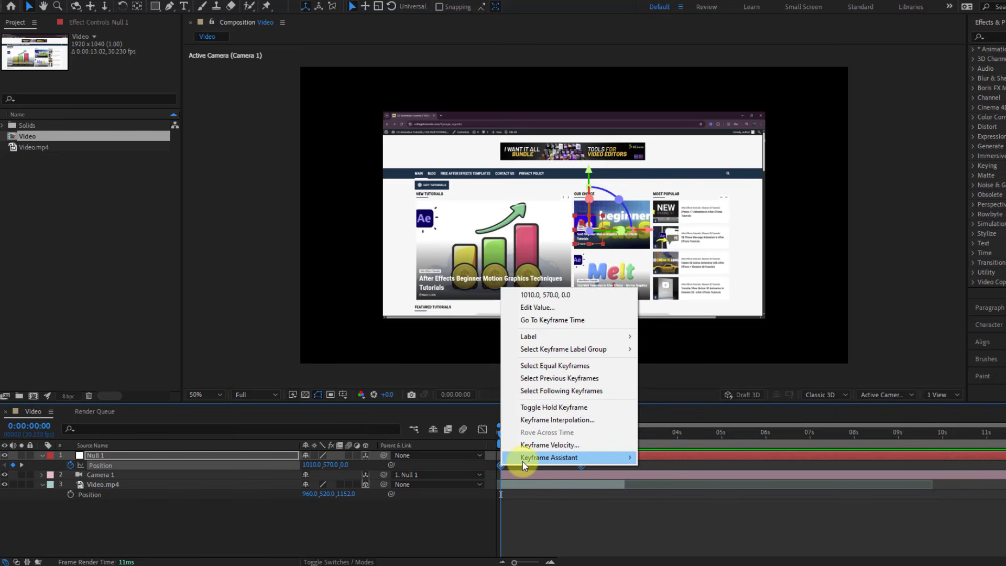
pyautogui.moveTo(523, 459)
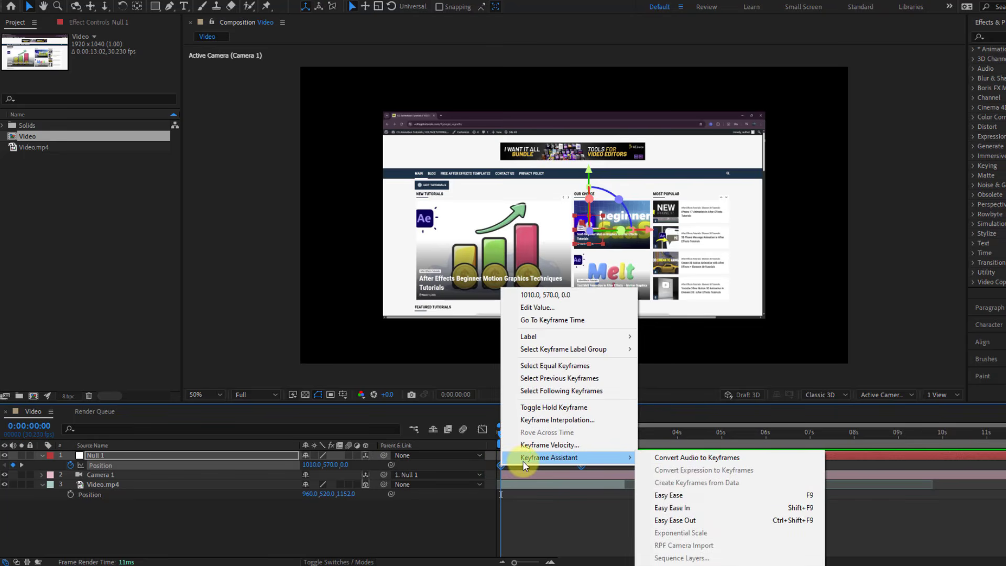
pyautogui.click(801, 495)
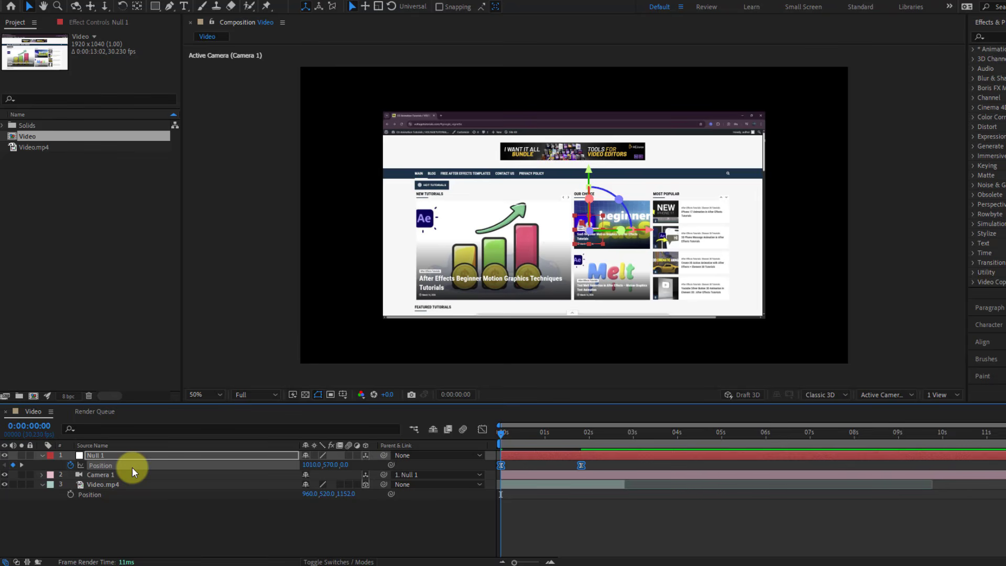
# Step: Add X, Y and Z Rotation keyframes to the Video.mp4 layer at 0:00:01:00
pyautogui.hotkey('shift', 'r')
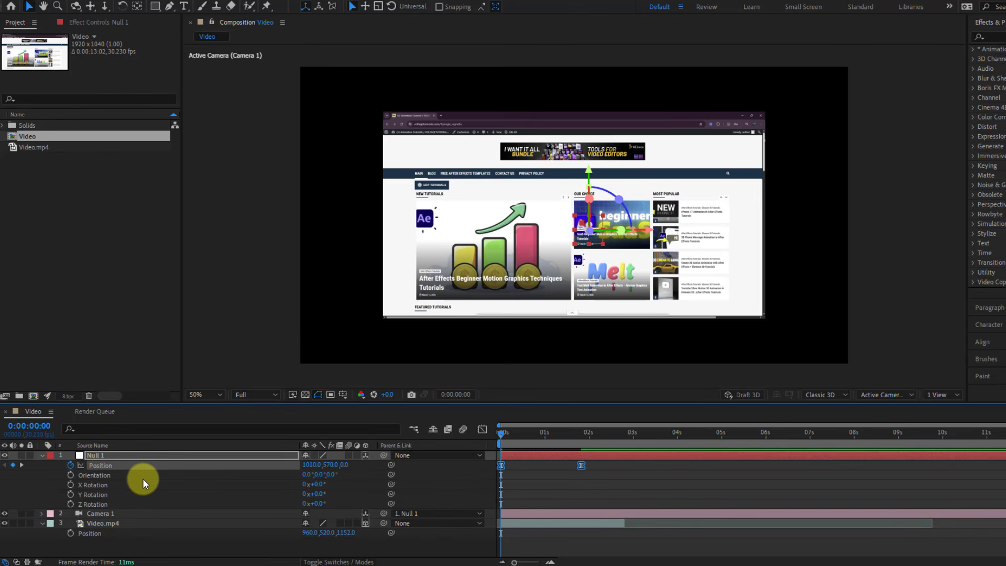
pyautogui.moveTo(314, 484)
pyautogui.mouseDown()
pyautogui.moveTo(335, 499)
pyautogui.moveTo(328, 480)
pyautogui.moveTo(315, 498)
pyautogui.mouseUp()
pyautogui.click(109, 524)
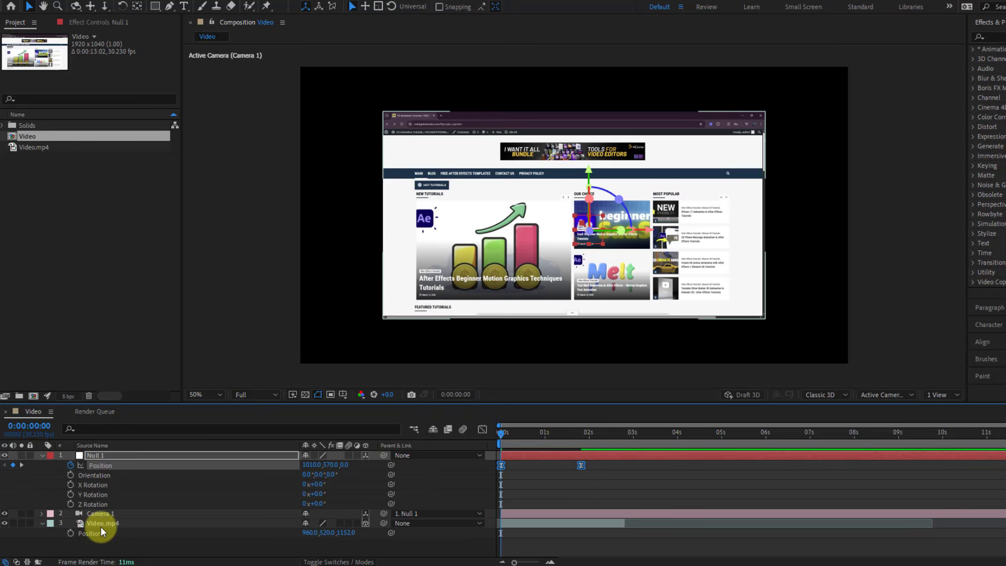
pyautogui.click(101, 525)
pyautogui.moveTo(522, 436); pyautogui.dragTo(547, 440)
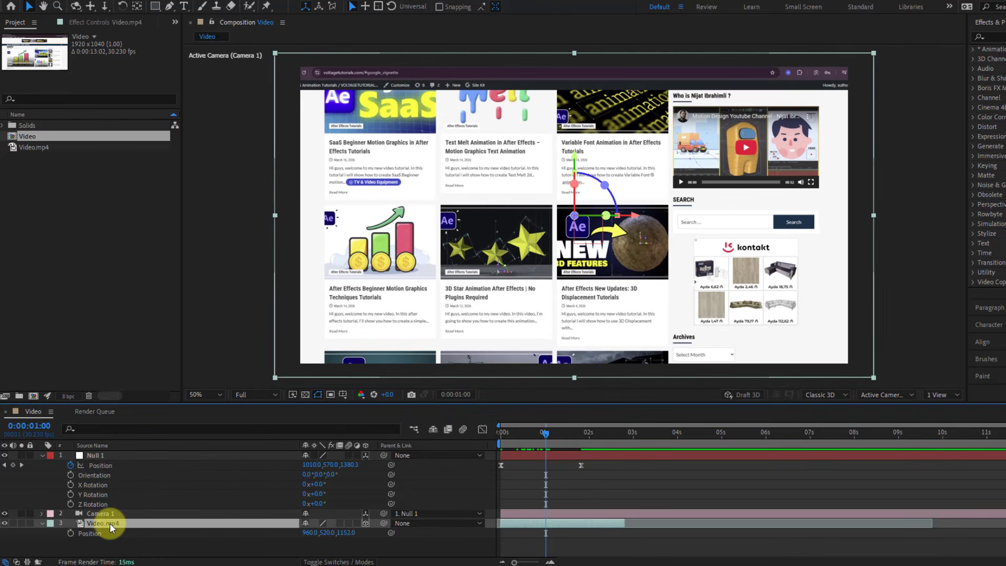
pyautogui.press('r')
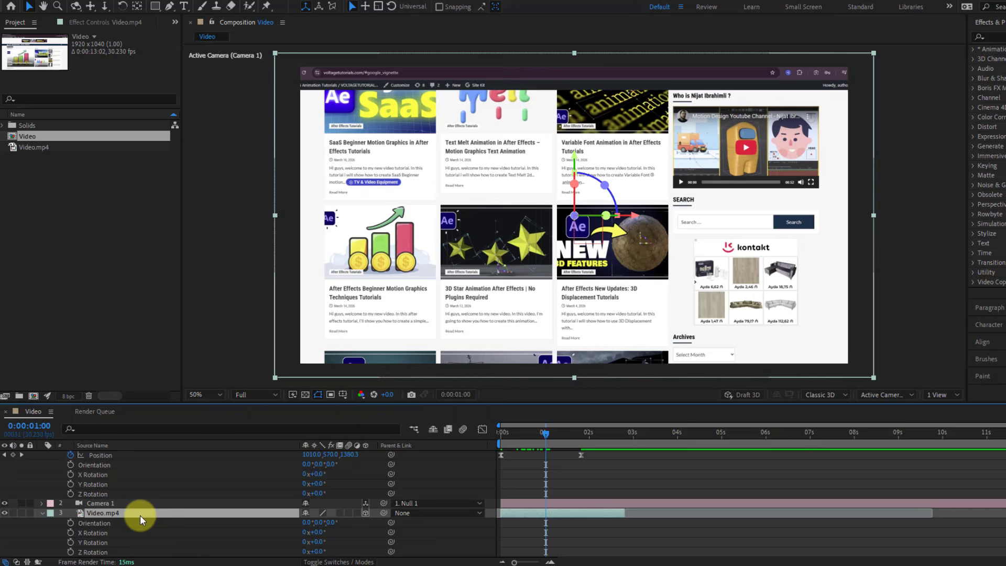
pyautogui.click(70, 542)
pyautogui.moveTo(315, 547); pyautogui.dragTo(303, 521)
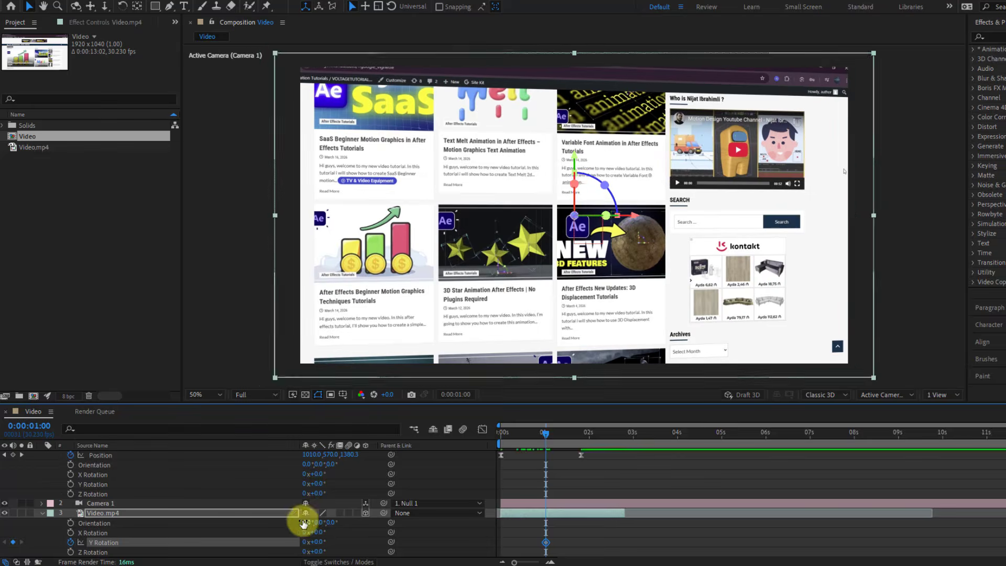
pyautogui.click(70, 532)
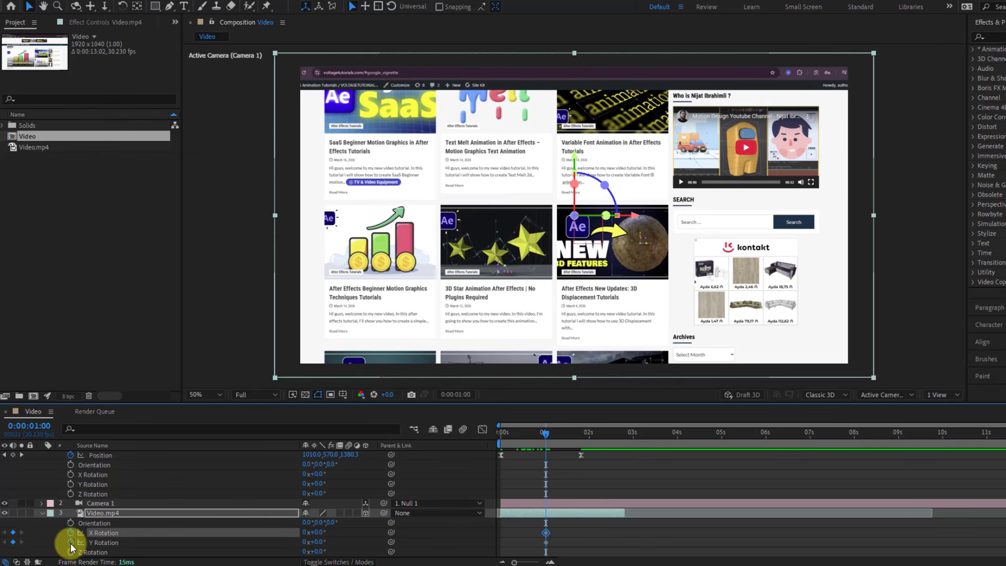
pyautogui.click(71, 552)
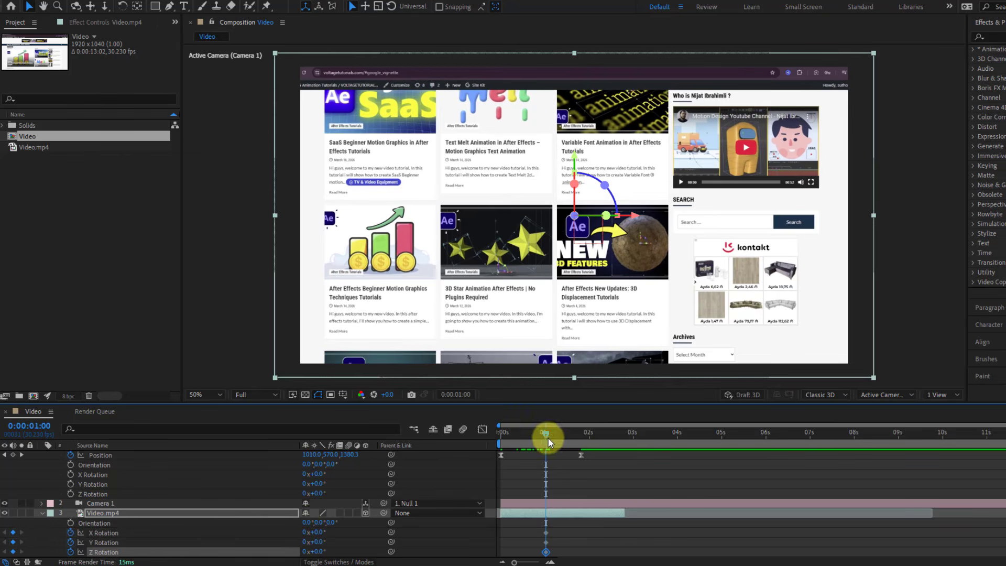
# Step: At 0:00:01:23, set Video.mp4's X Rotation to -29°, Y Rotation to -23° and Z Rotation to -22°
pyautogui.moveTo(548, 438); pyautogui.dragTo(579, 441)
pyautogui.click(331, 544)
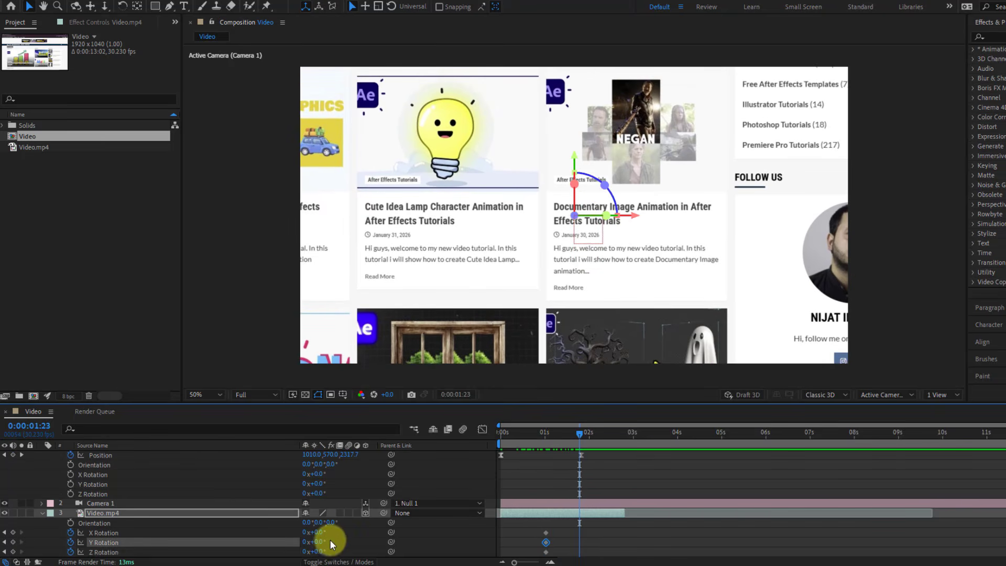
pyautogui.moveTo(321, 547)
pyautogui.mouseDown()
pyautogui.moveTo(309, 533)
pyautogui.moveTo(315, 551)
pyautogui.mouseUp()
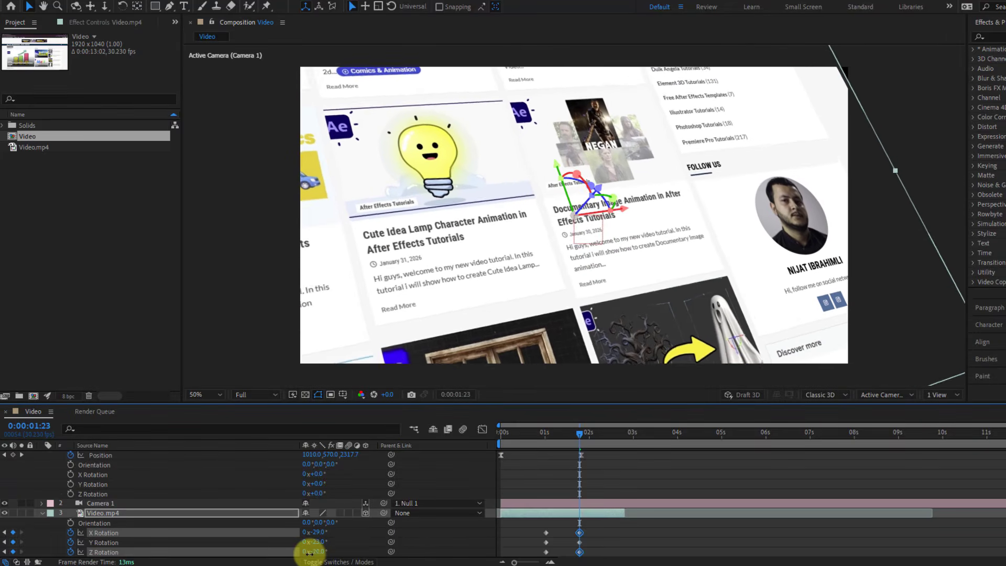
# Step: Apply Easy Ease to all of Video.mp4's X, Y and Z Rotation keyframes
pyautogui.click(602, 543)
pyautogui.moveTo(595, 526); pyautogui.dragTo(539, 555)
pyautogui.rightClick(540, 548)
pyautogui.moveTo(606, 534)
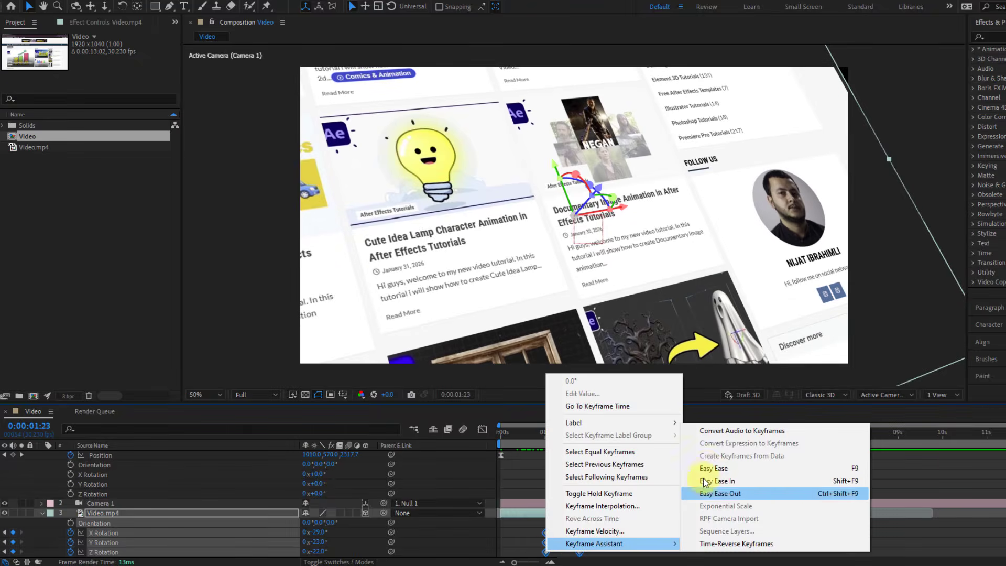
pyautogui.click(713, 468)
# Step: Lengthen the first Position keyframe's outgoing ease on Null 1's speed graph so the zoom accelerates gradually, and preview the motion
pyautogui.scroll(1, 603, 487)
pyautogui.moveTo(592, 477); pyautogui.dragTo(493, 461)
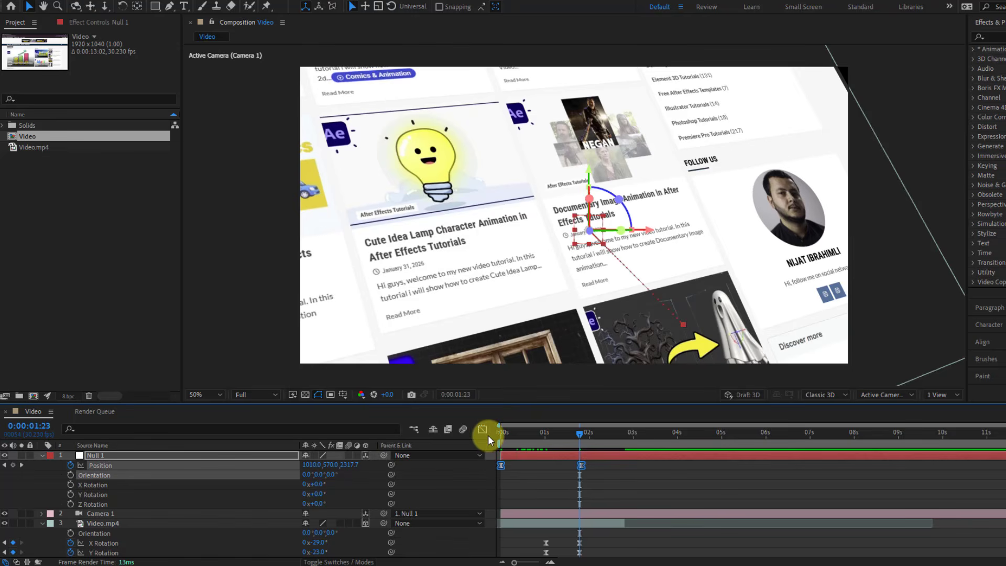
pyautogui.hotkey('shift', 'F3')
pyautogui.click(537, 435)
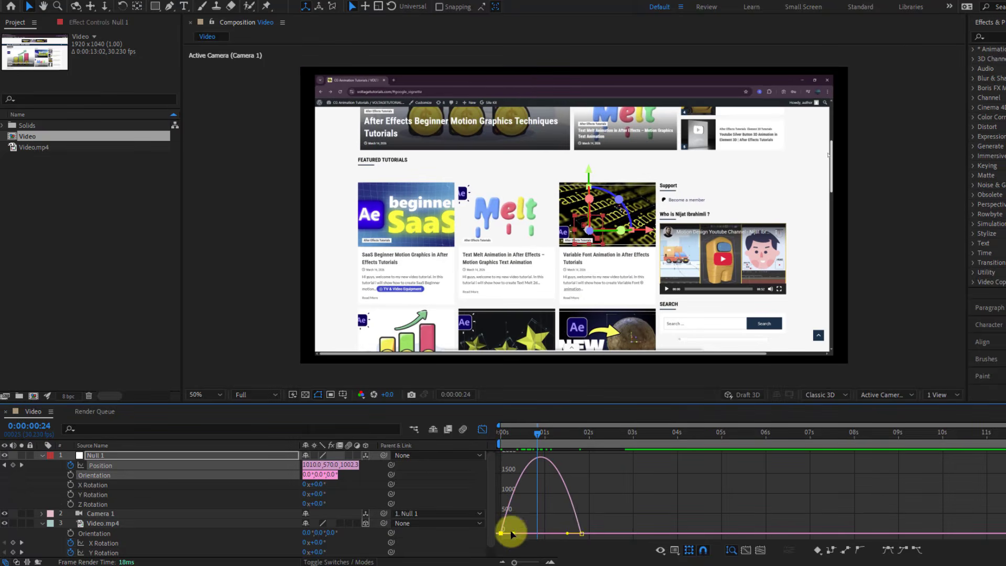
pyautogui.moveTo(512, 534); pyautogui.dragTo(531, 535)
pyautogui.press('space')
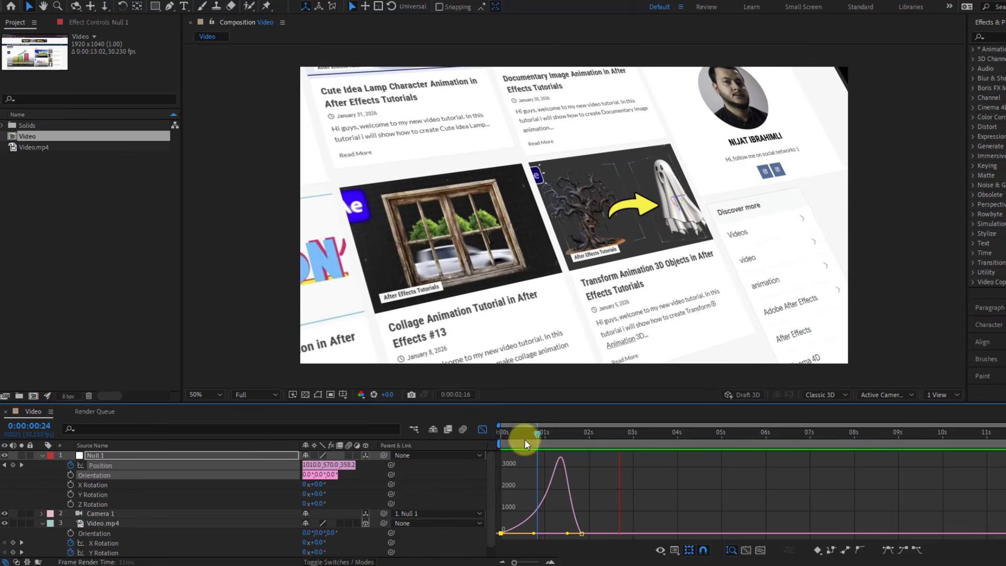
pyautogui.click(525, 437)
pyautogui.click(483, 430)
# Step: Shift the Video.mp4 layer later in time and extend its start back to the beginning of the composition
pyautogui.scroll(-1, 590, 532)
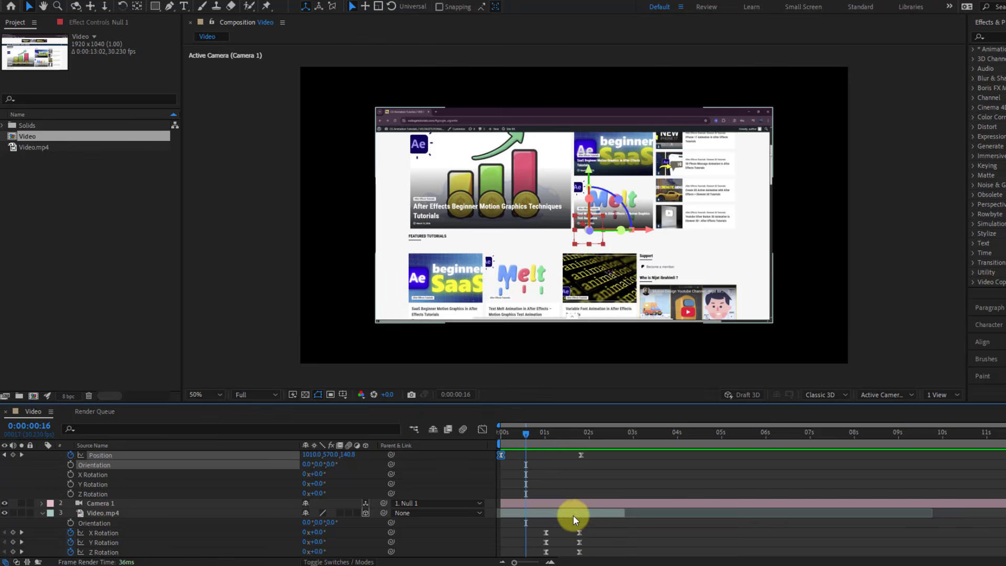
pyautogui.click(566, 516)
pyautogui.moveTo(565, 514); pyautogui.dragTo(642, 516)
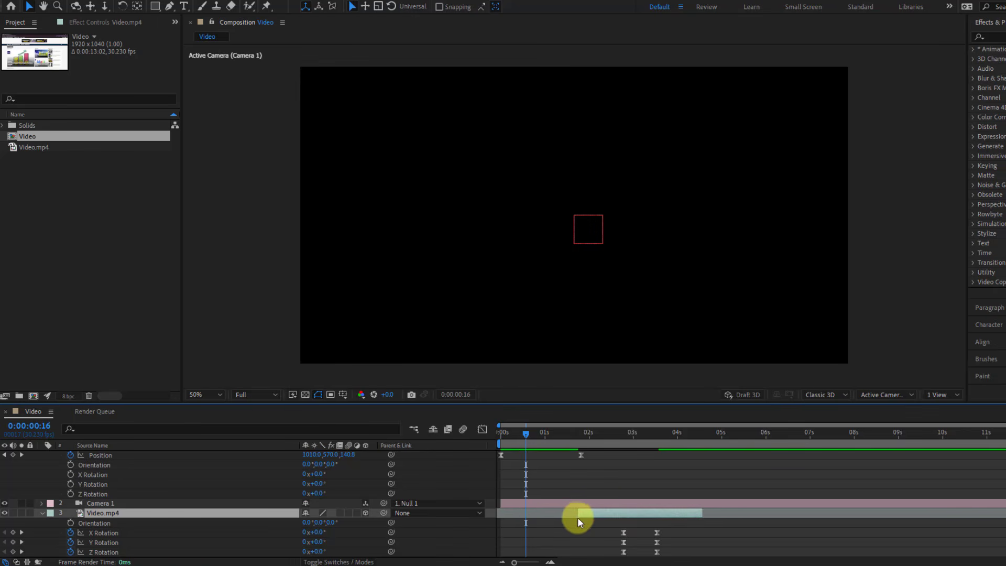
pyautogui.moveTo(577, 517); pyautogui.dragTo(498, 516)
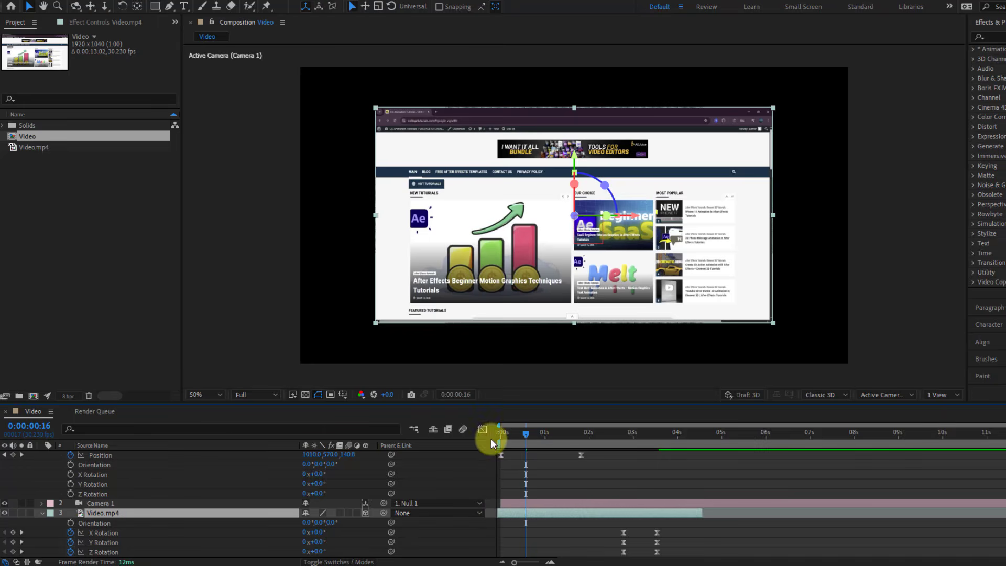
pyautogui.moveTo(496, 439); pyautogui.dragTo(626, 445)
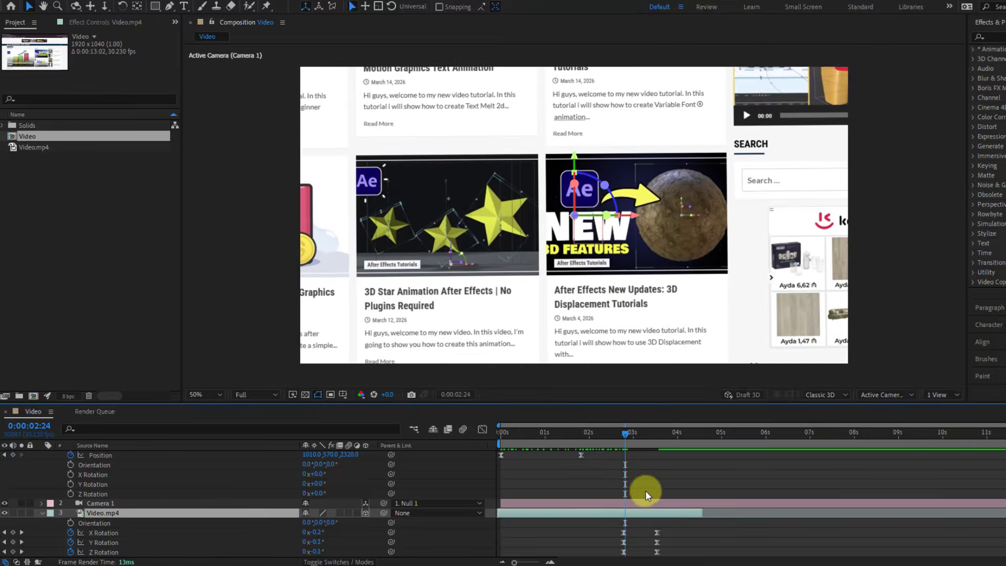
# Step: Move Video.mp4's rotation keyframes earlier so the first set falls at about 0:00:01:16
pyautogui.moveTo(683, 529); pyautogui.dragTo(597, 533)
pyautogui.click(636, 525)
pyautogui.moveTo(538, 433); pyautogui.dragTo(570, 437)
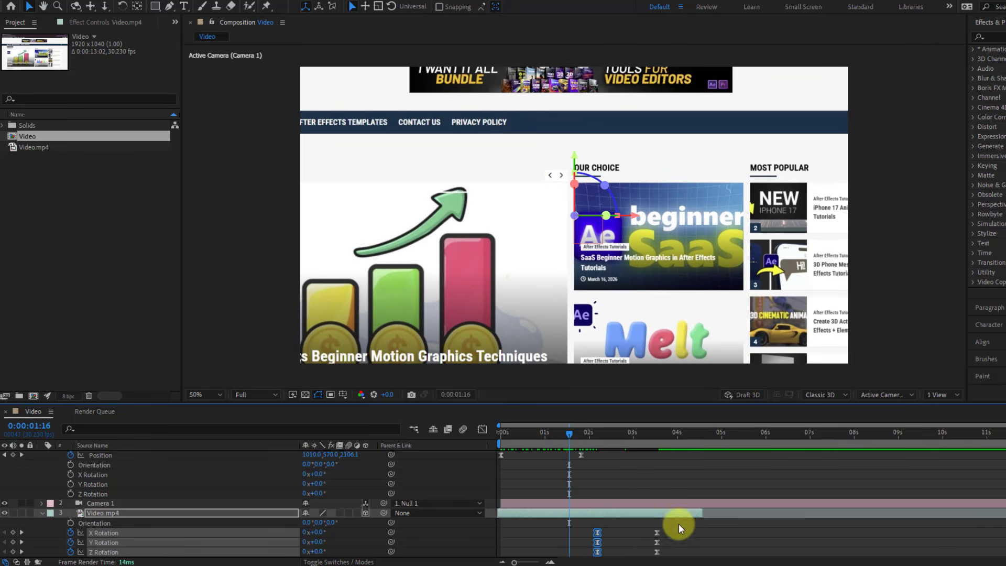
pyautogui.moveTo(677, 523); pyautogui.dragTo(566, 535)
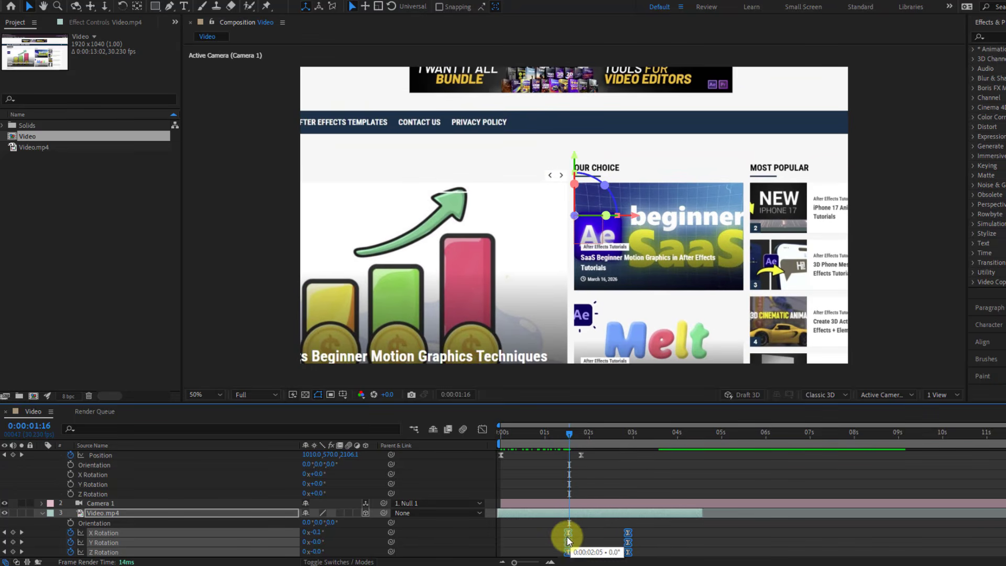
# Step: End the work area where Video.mp4 ends, move the final rotation keyframes to about 0:00:04:13, and preview the animation
pyautogui.moveTo(557, 432); pyautogui.dragTo(668, 430)
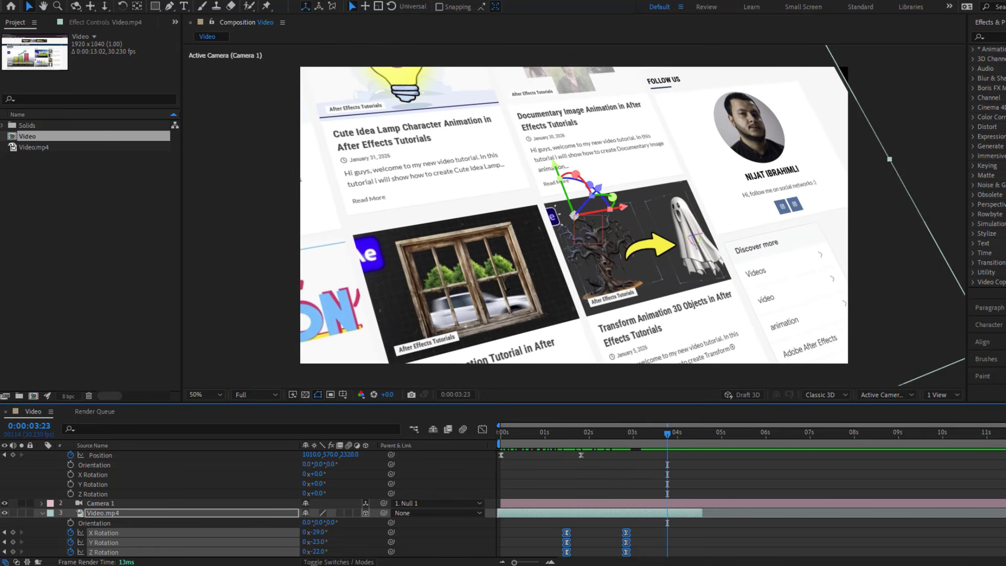
pyautogui.moveTo(1005, 444); pyautogui.dragTo(702, 445)
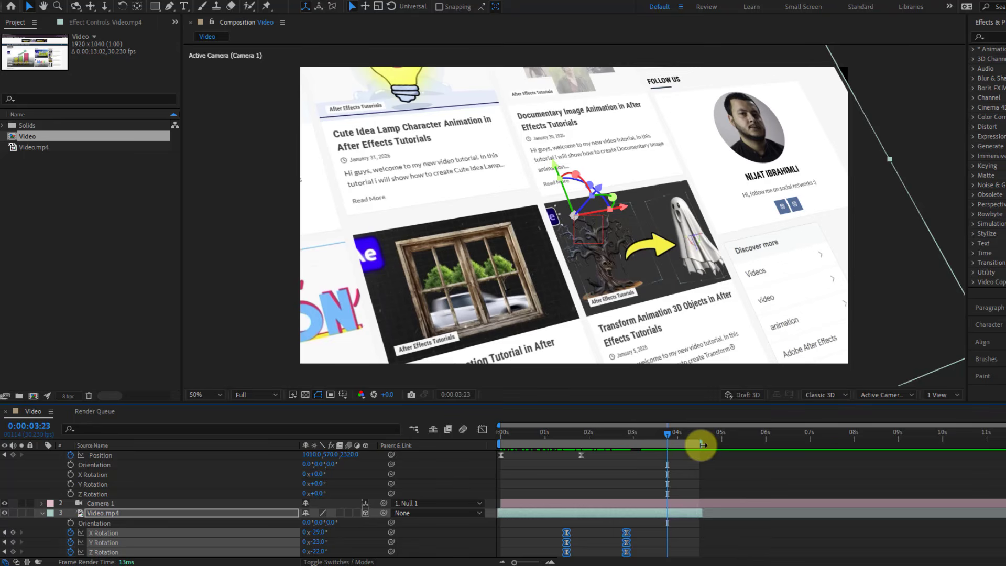
pyautogui.click(641, 535)
pyautogui.moveTo(646, 529); pyautogui.dragTo(707, 537)
pyautogui.press('space')
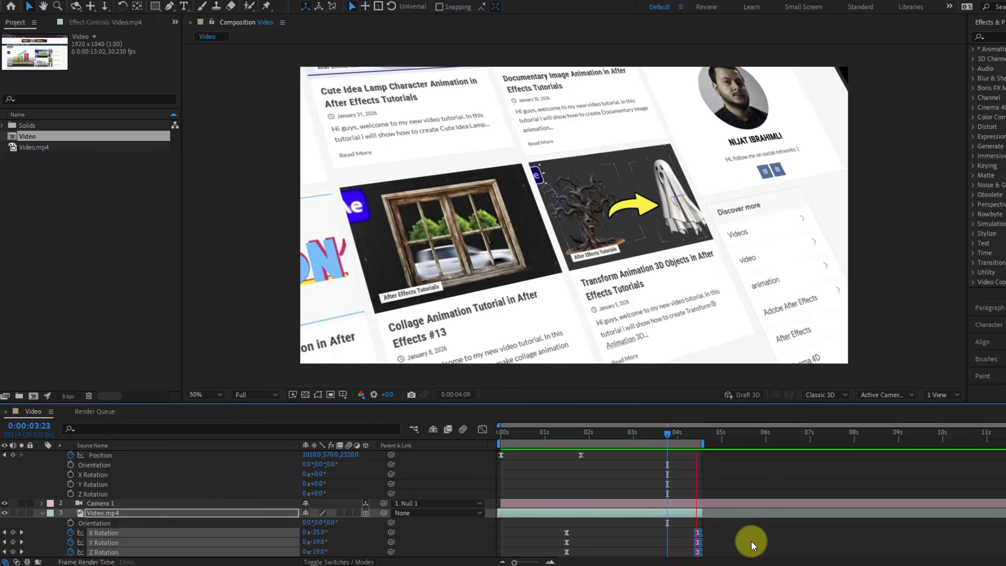
pyautogui.press('space')
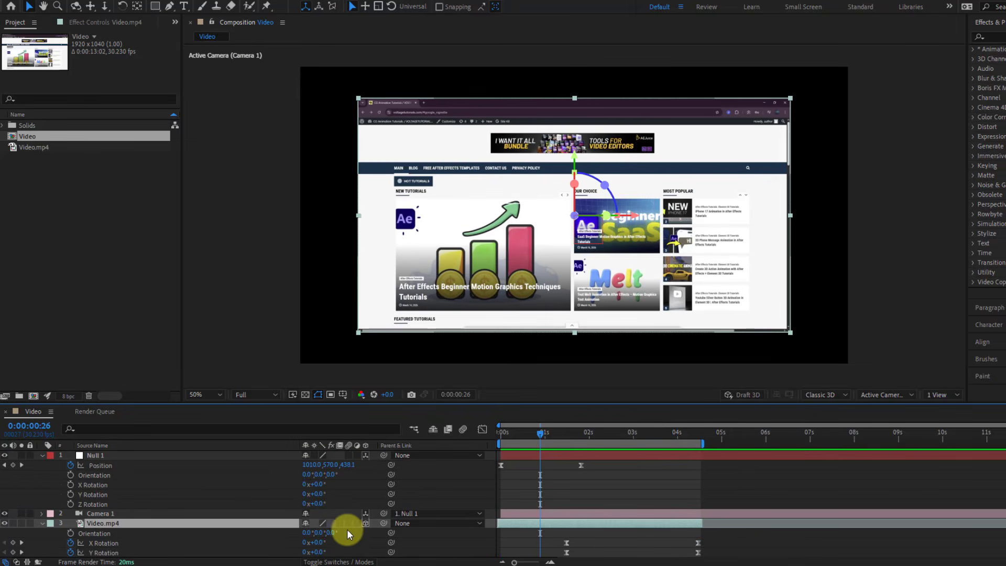
# Step: Enable motion blur for the Video.mp4 layer and for the composition, and check it during the zoom
pyautogui.click(347, 523)
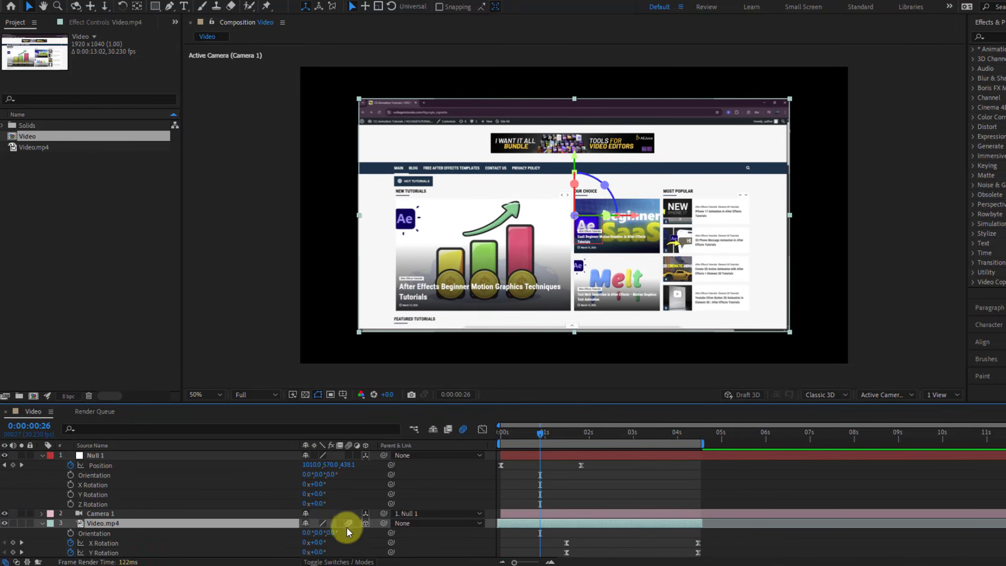
pyautogui.click(462, 429)
pyautogui.moveTo(529, 444); pyautogui.dragTo(586, 439)
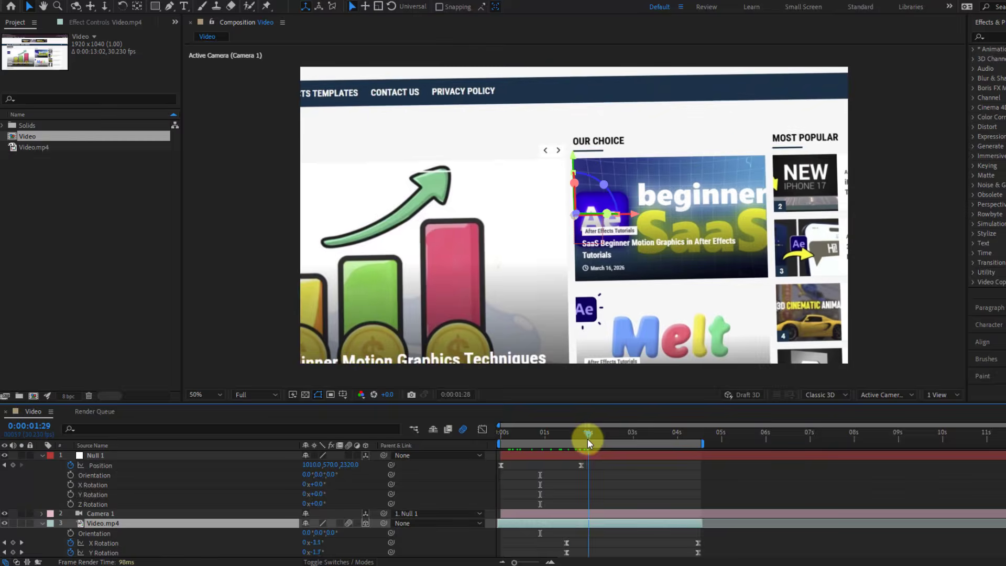
pyautogui.press('Home')
# Step: Collapse the layer properties, create a 1920 x 1040 px solid named BG, and place it beneath all other layers
pyautogui.click(44, 455)
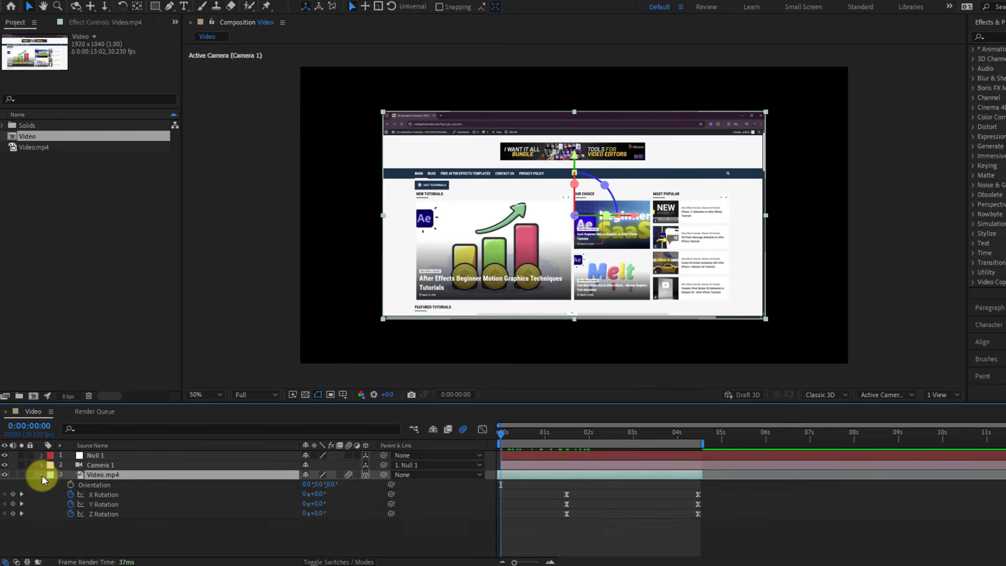
pyautogui.click(42, 475)
pyautogui.rightClick(137, 530)
pyautogui.moveTo(256, 396)
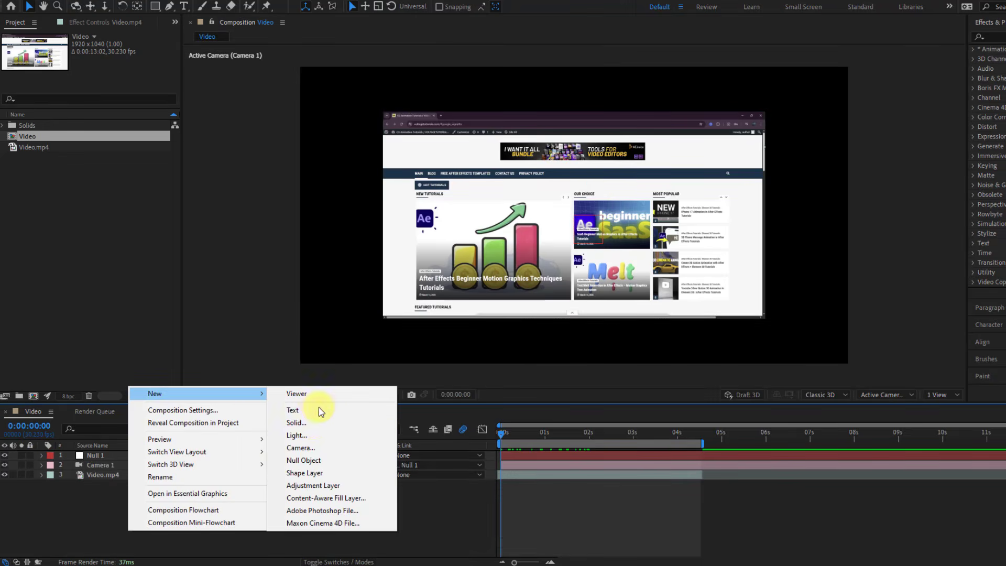
pyautogui.click(316, 427)
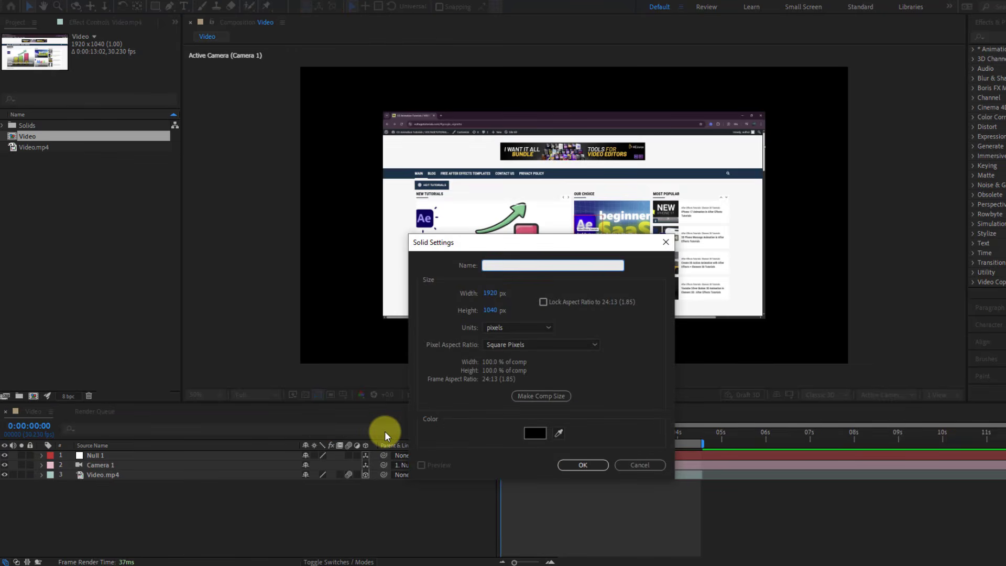
pyautogui.write('BG')
pyautogui.press('Return')
pyautogui.moveTo(85, 454); pyautogui.dragTo(130, 510)
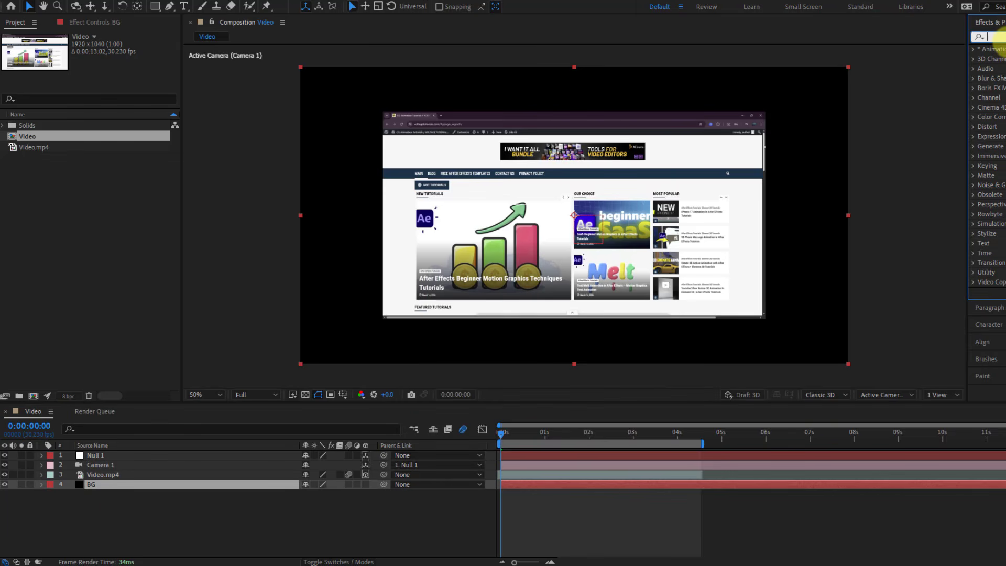
# Step: Apply the Fill effect to the BG layer and set its color to a very light grey
pyautogui.write('fill')
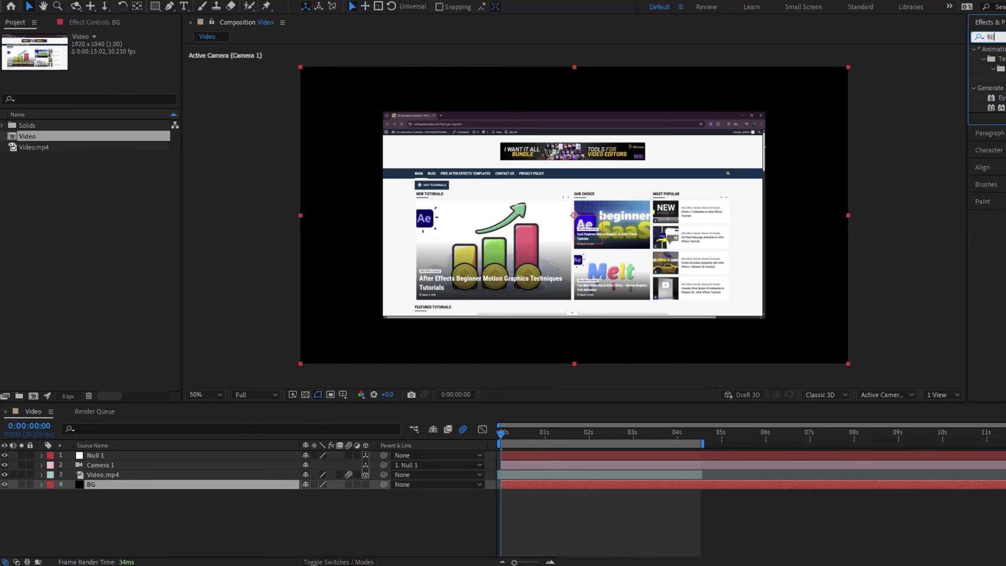
pyautogui.moveTo(998, 107); pyautogui.dragTo(94, 481)
pyautogui.click(106, 77)
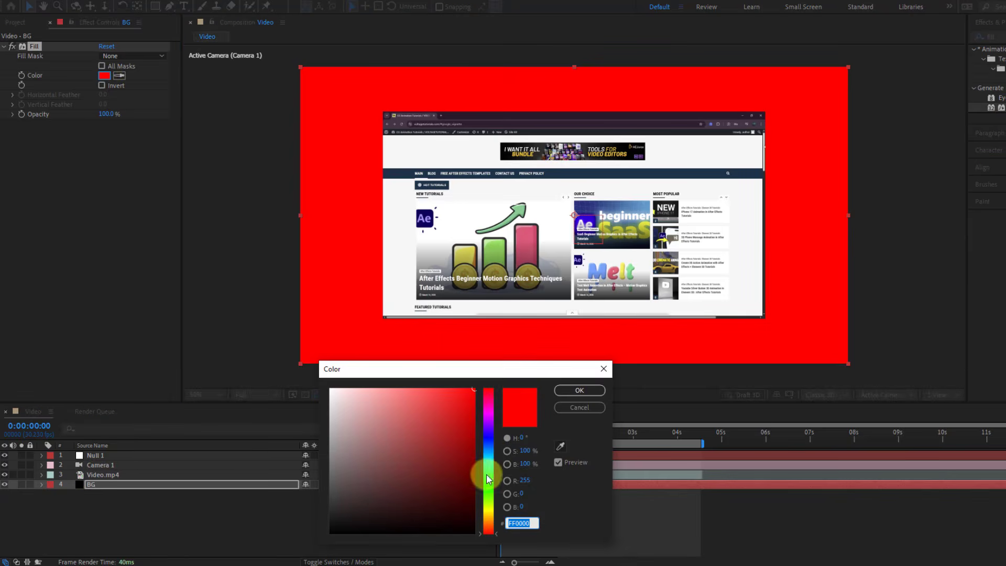
pyautogui.moveTo(487, 472)
pyautogui.mouseDown()
pyautogui.moveTo(488, 449)
pyautogui.moveTo(458, 466)
pyautogui.mouseUp()
pyautogui.click(445, 445)
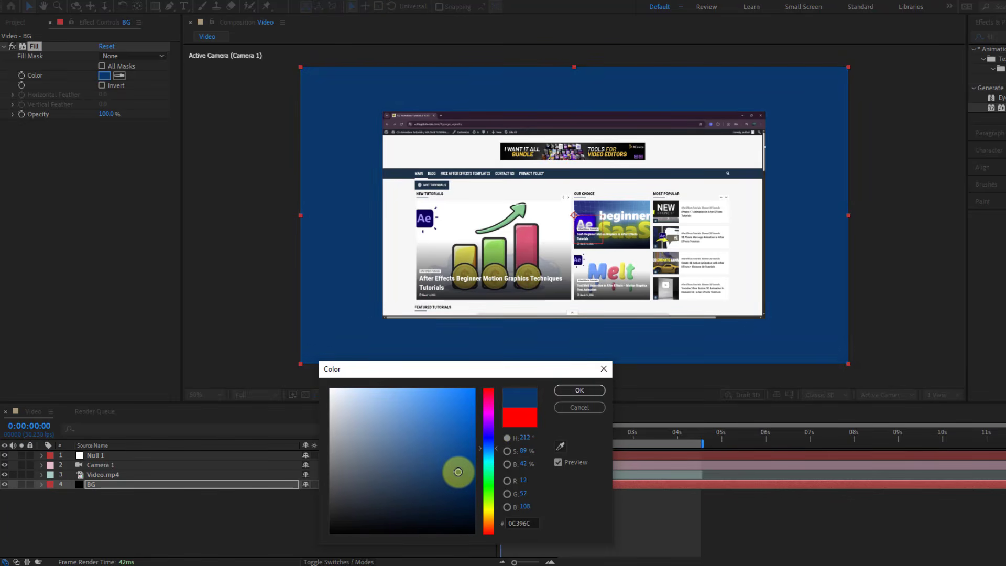
pyautogui.moveTo(359, 429); pyautogui.dragTo(328, 400)
pyautogui.click(572, 400)
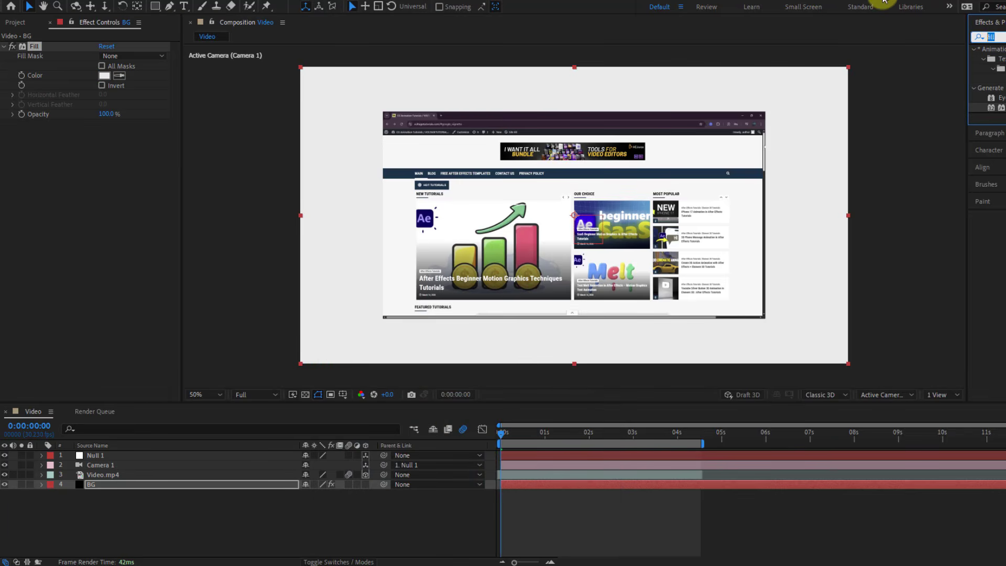
# Step: Add a Drop Shadow with Distance 50 and Softness 165 to Video.mp4, and preview the animation
pyautogui.write('drop s')
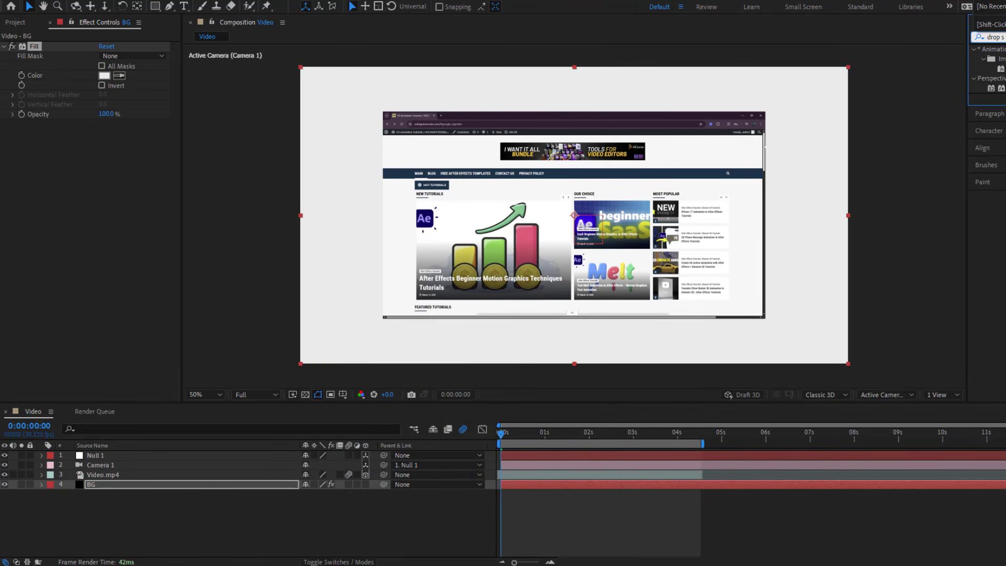
pyautogui.moveTo(992, 88); pyautogui.dragTo(90, 477)
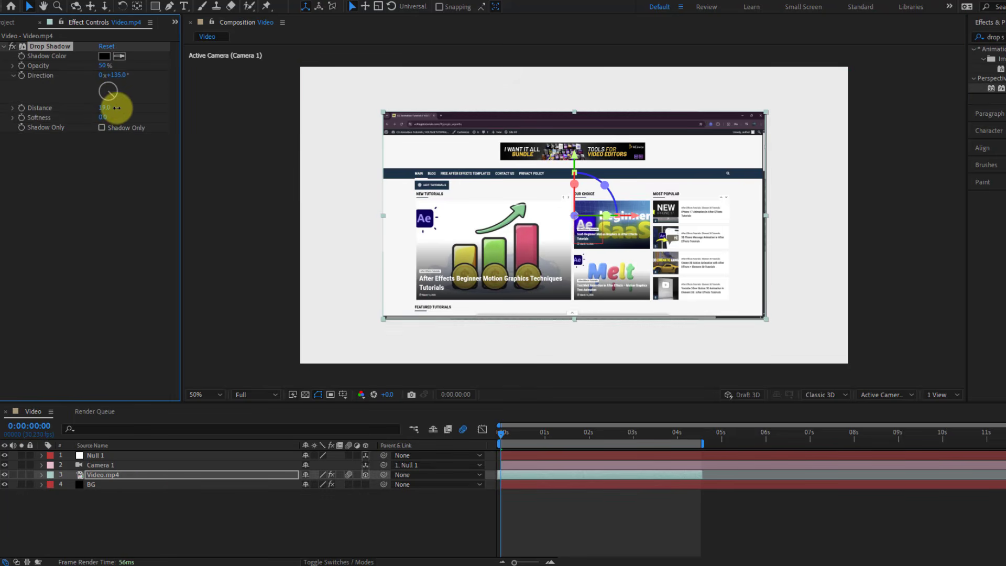
pyautogui.moveTo(116, 108); pyautogui.dragTo(135, 108)
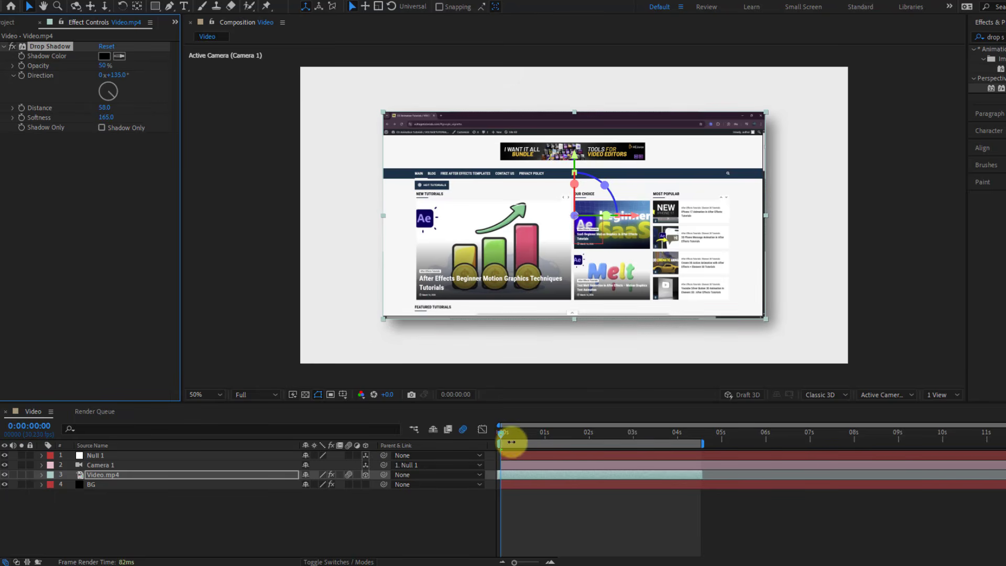
pyautogui.moveTo(508, 431); pyautogui.dragTo(653, 432)
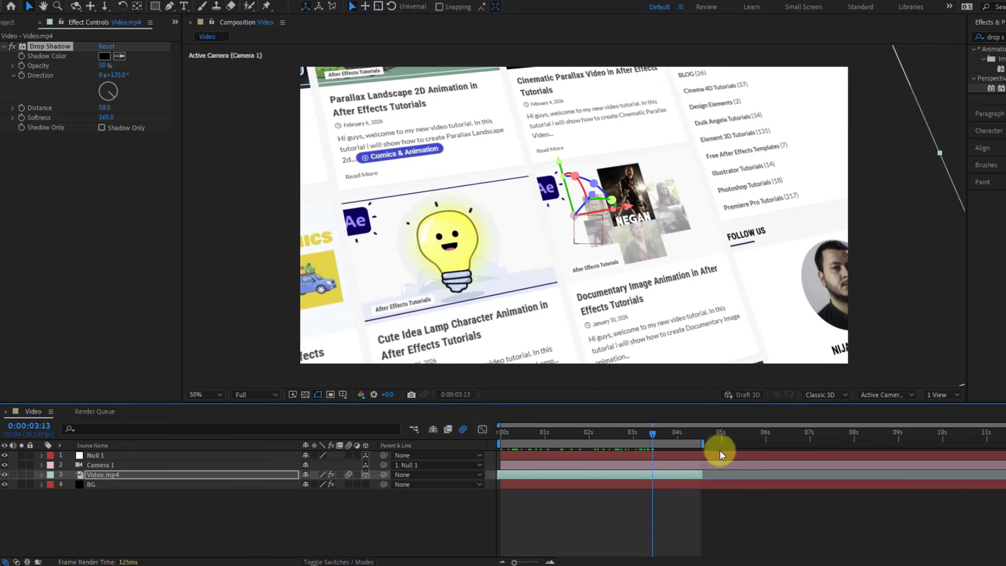
pyautogui.press('space')
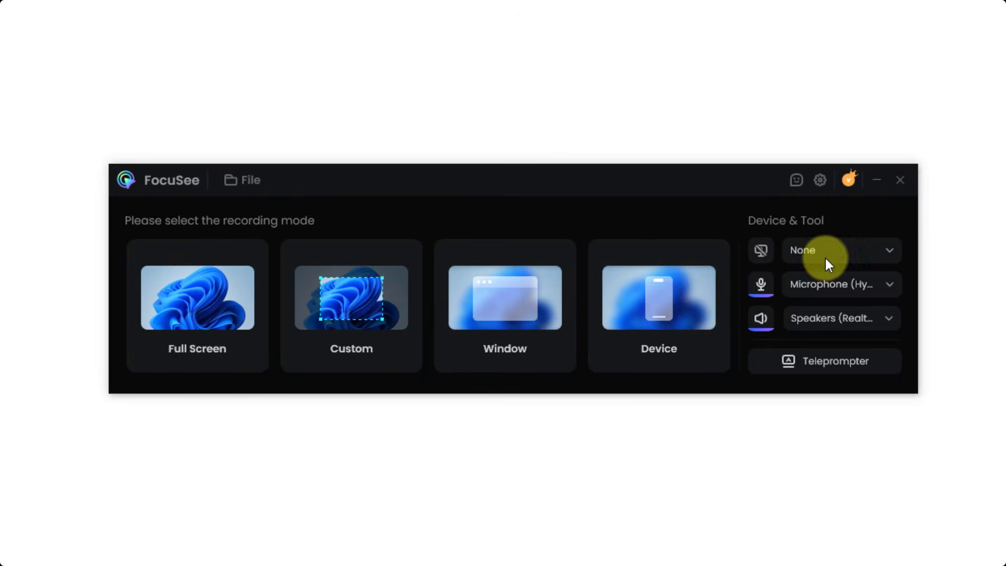
# Step: Switch to FocuSee and start a Full Screen recording with the microphone set to None
pyautogui.click(886, 288)
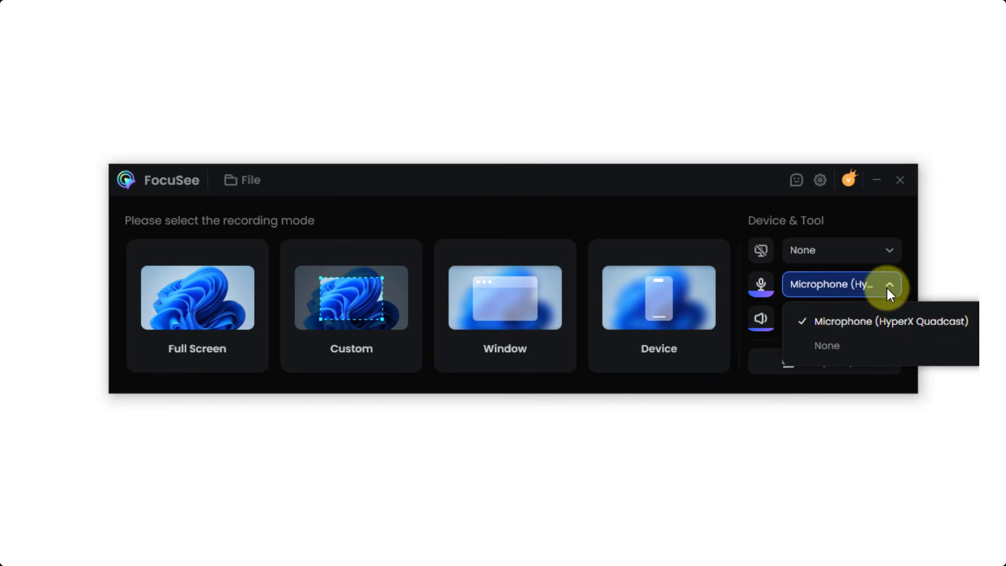
pyautogui.click(832, 346)
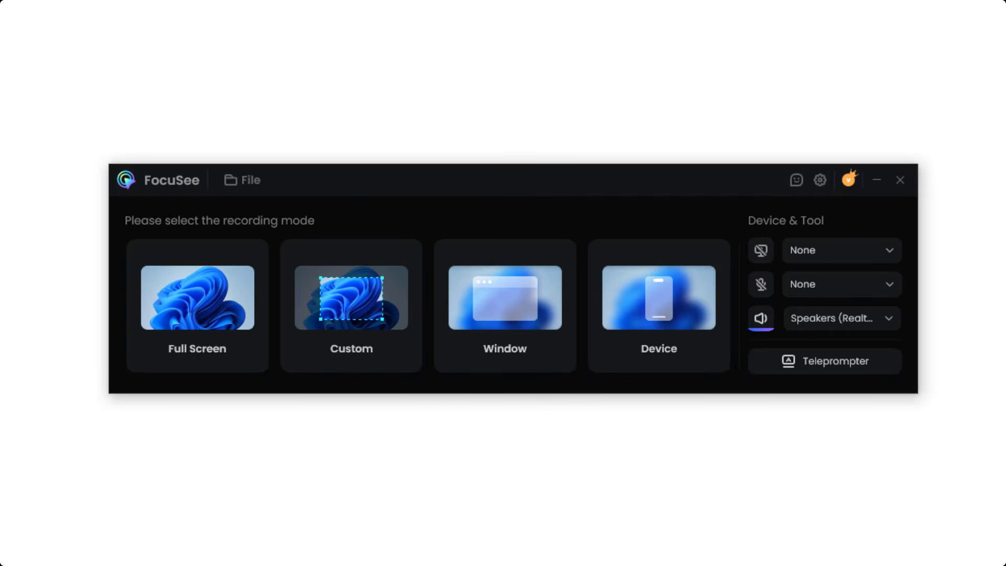
pyautogui.click(180, 292)
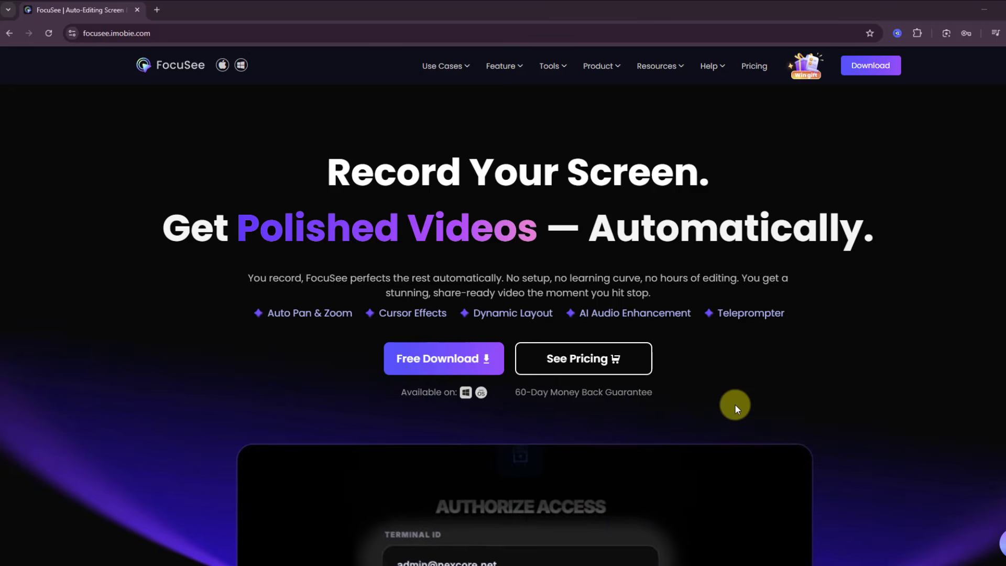
# Step: Browse the FocuSee home page from the top, highlight the AI Visual Focus heading, and continue to the AI post-production section
pyautogui.scroll(-5, 740, 380)
pyautogui.scroll(-4, 833, 396)
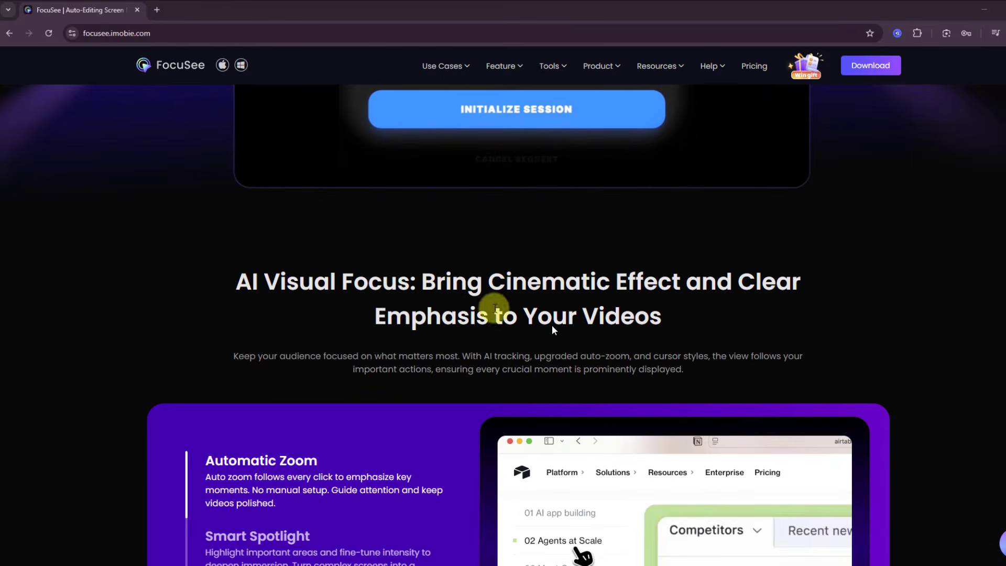
pyautogui.moveTo(229, 282); pyautogui.dragTo(673, 317)
pyautogui.scroll(-8, 633, 347)
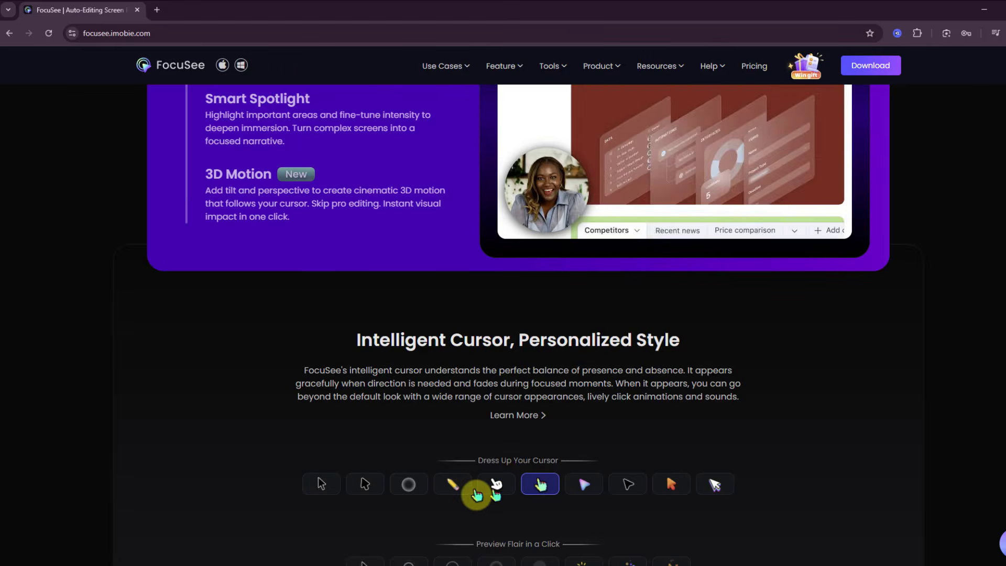
pyautogui.scroll(-9, 580, 420)
pyautogui.scroll(-2, 527, 415)
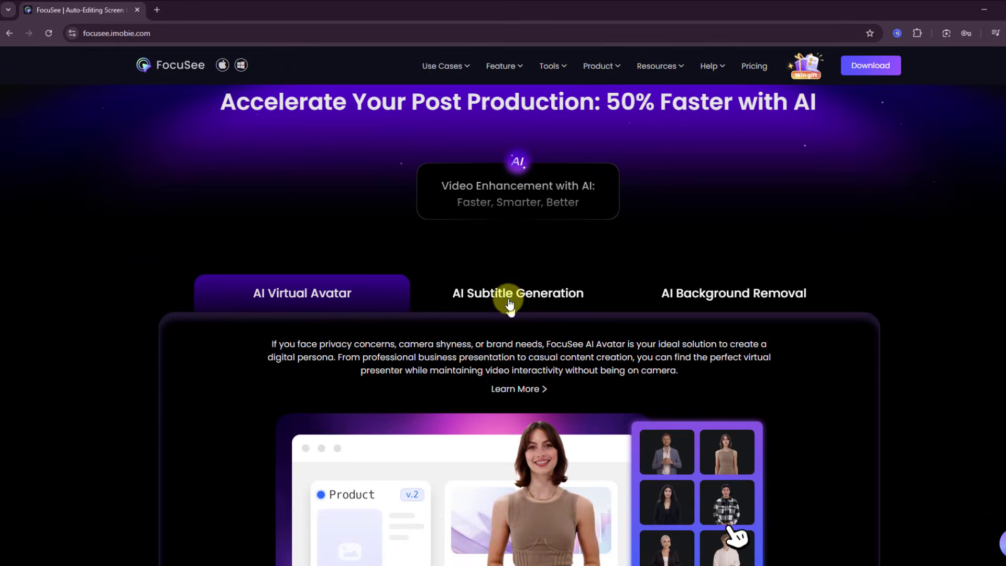
# Step: Show the AI Subtitle Generation and AI Background Removal features and highlight the background removal description
pyautogui.click(502, 295)
pyautogui.scroll(-2, 494, 294)
pyautogui.click(698, 188)
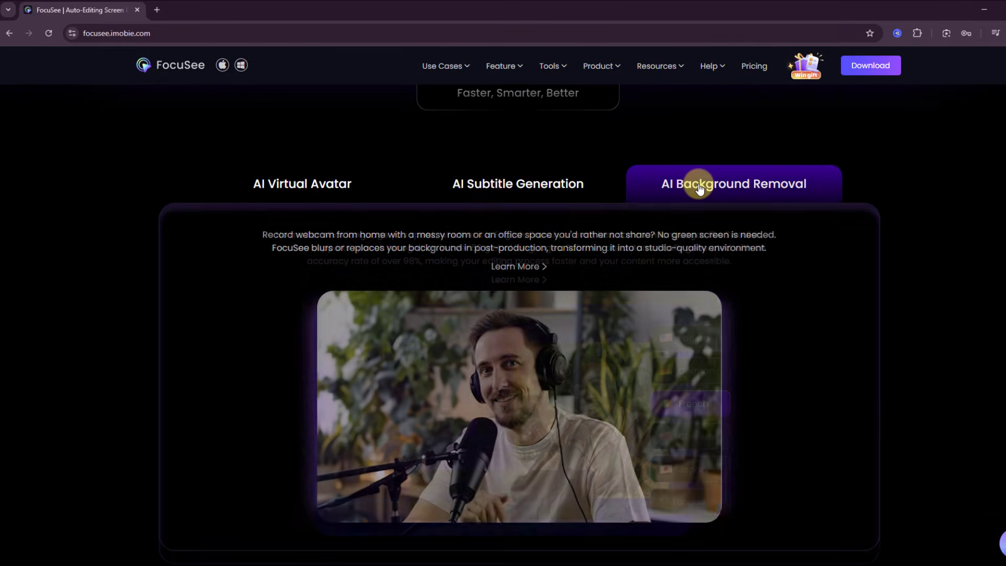
pyautogui.moveTo(252, 245); pyautogui.dragTo(754, 288)
# Step: View the AI Audio Enhancement section, showing AI Smart Cut and AI Noise Reduction
pyautogui.scroll(-5, 751, 320)
pyautogui.scroll(-3, 750, 353)
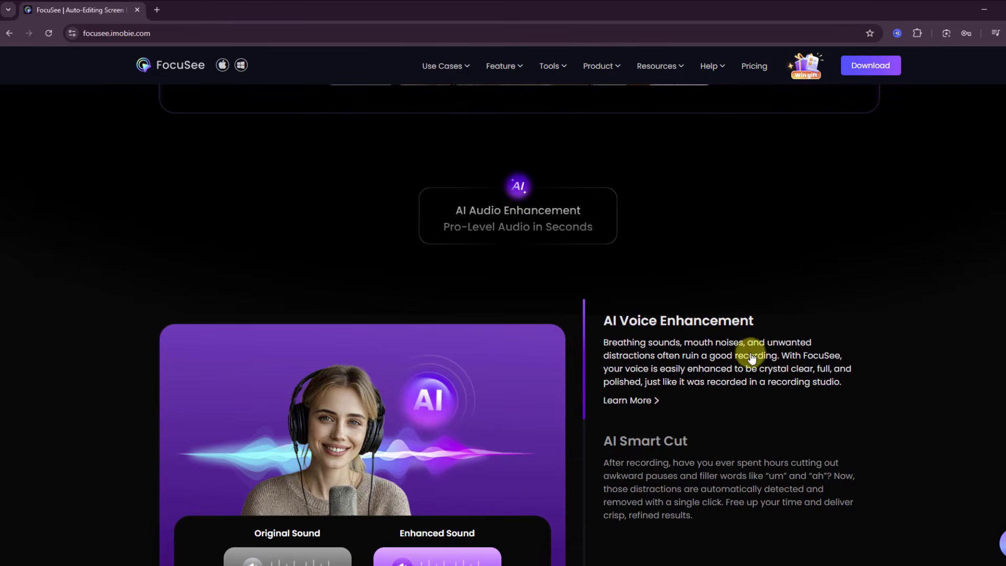
pyautogui.scroll(-3, 611, 386)
pyautogui.click(601, 279)
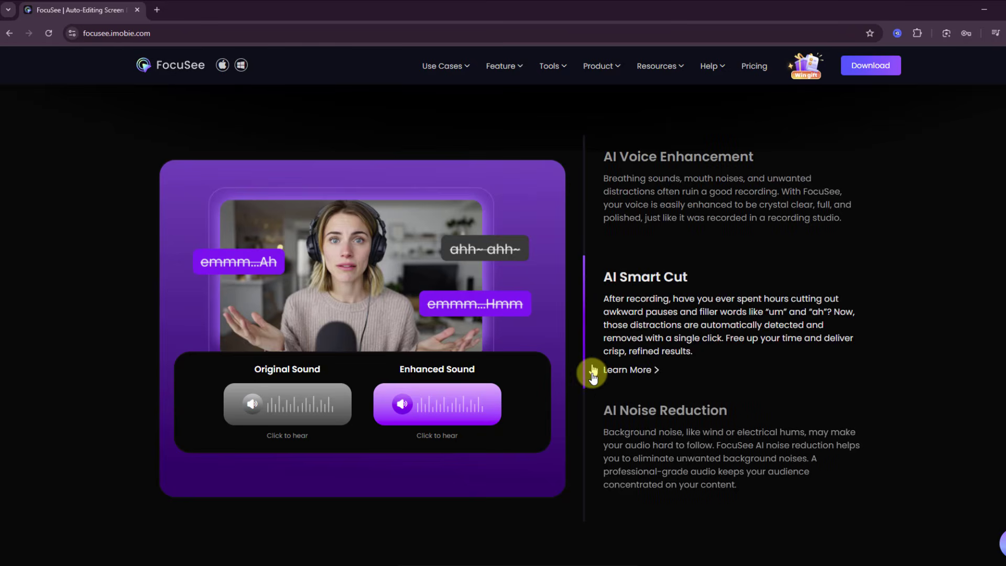
pyautogui.click(582, 432)
# Step: Show the Quality & Professionalism and Branding & Personalization tools in the section about recording to gorgeous results
pyautogui.scroll(-8, 583, 429)
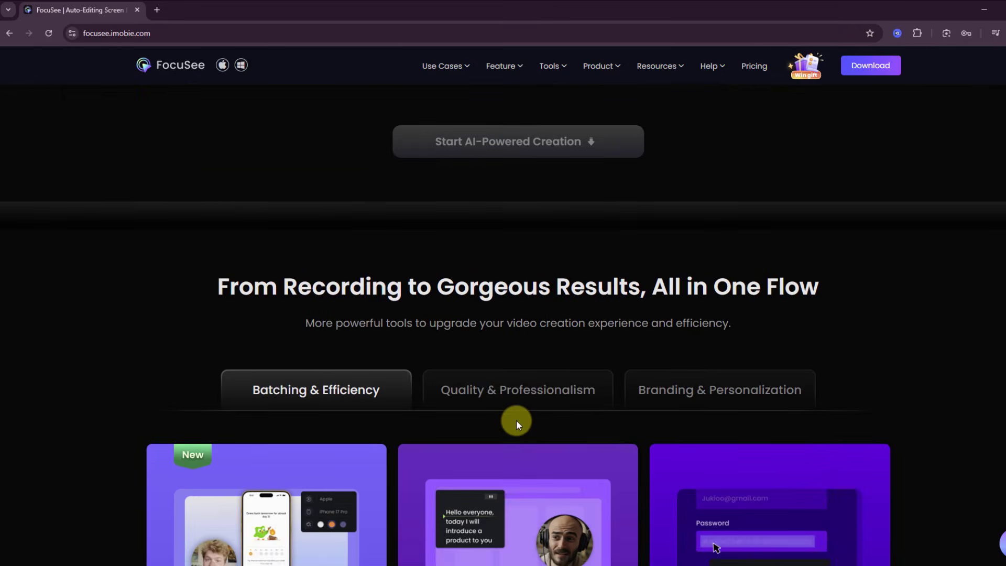
pyautogui.scroll(-4, 517, 420)
pyautogui.click(503, 179)
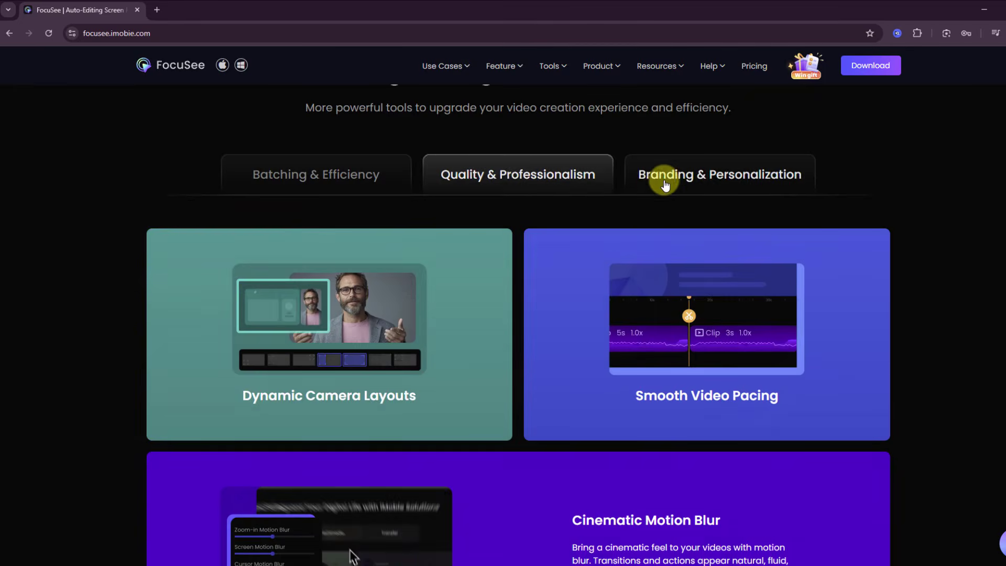
pyautogui.click(665, 183)
# Step: Start the free FocuSee download from the end of the export and sharing section
pyautogui.scroll(-14, 573, 253)
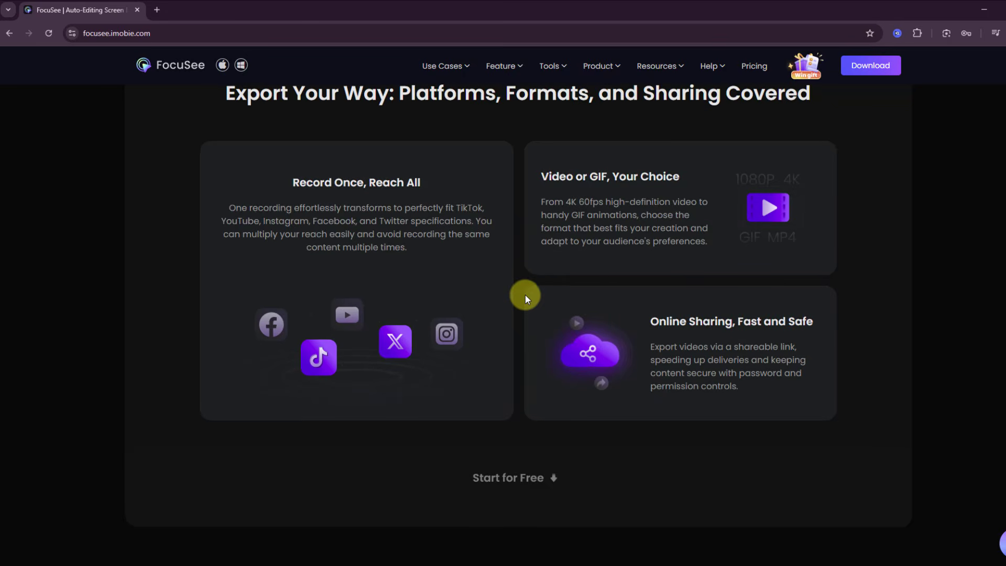
pyautogui.scroll(-3, 524, 306)
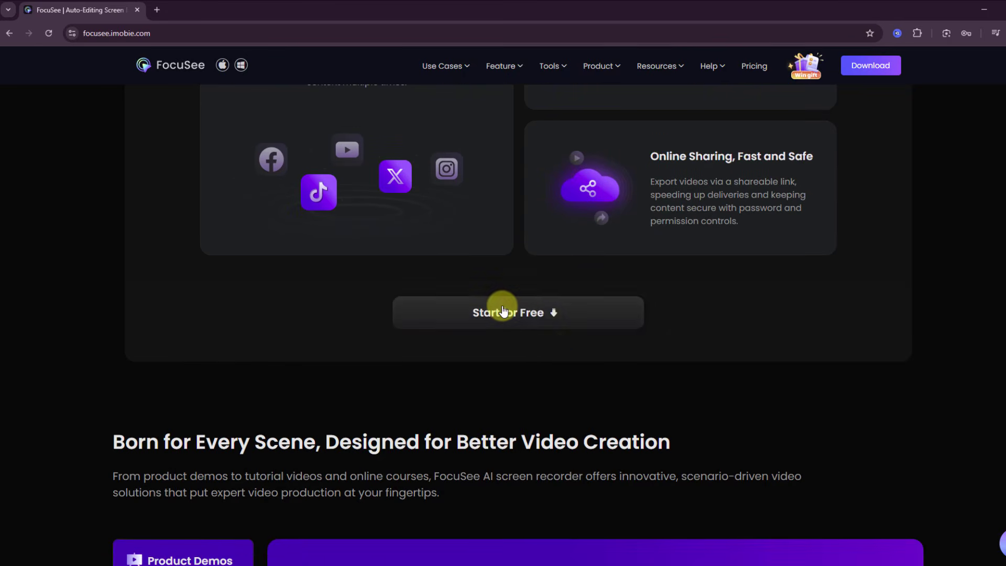
pyautogui.click(503, 316)
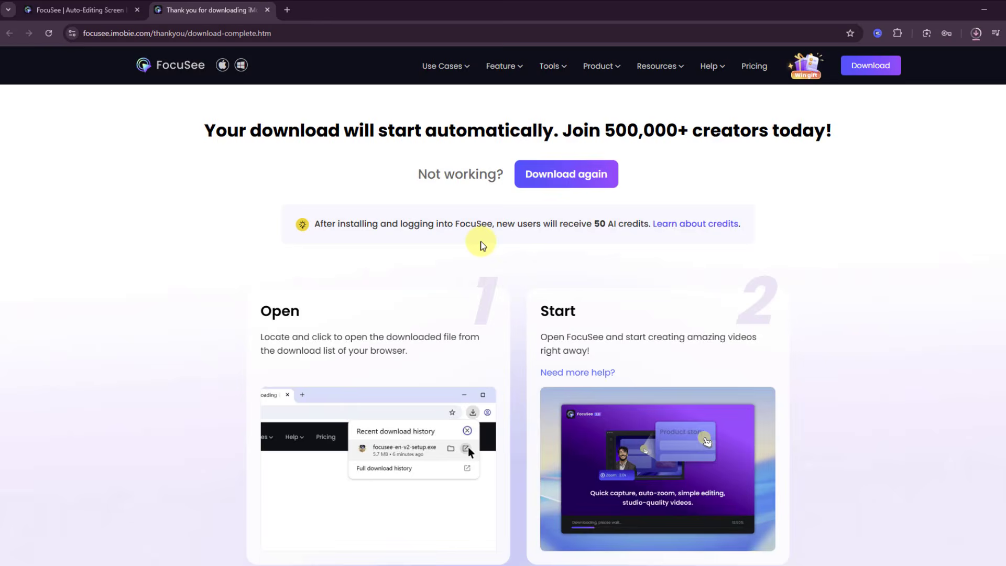
# Step: Look through the download page, return to its top, and show the Feature overview
pyautogui.scroll(-1, 478, 251)
pyautogui.scroll(-7, 479, 263)
pyautogui.scroll(8, 478, 265)
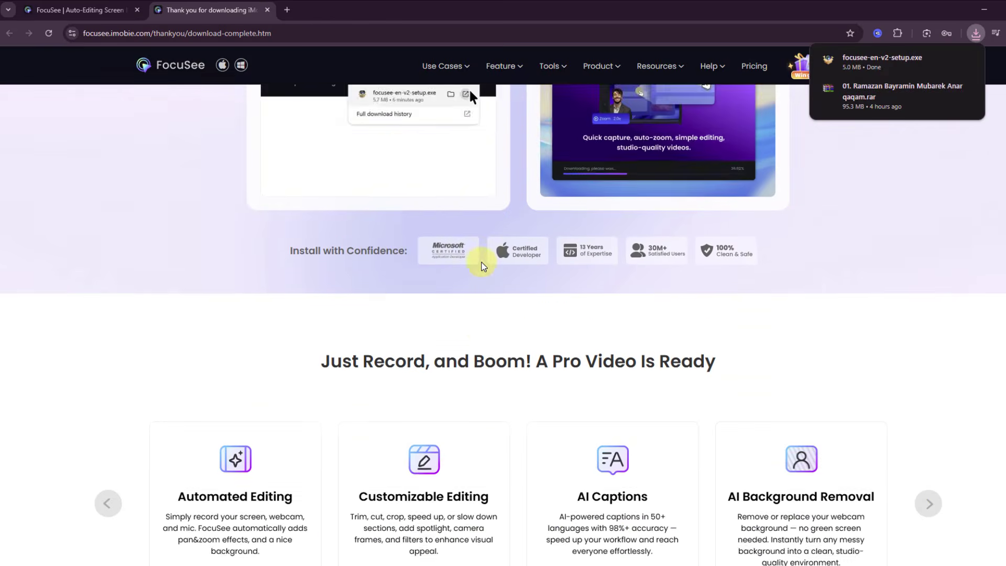
pyautogui.moveTo(512, 64)
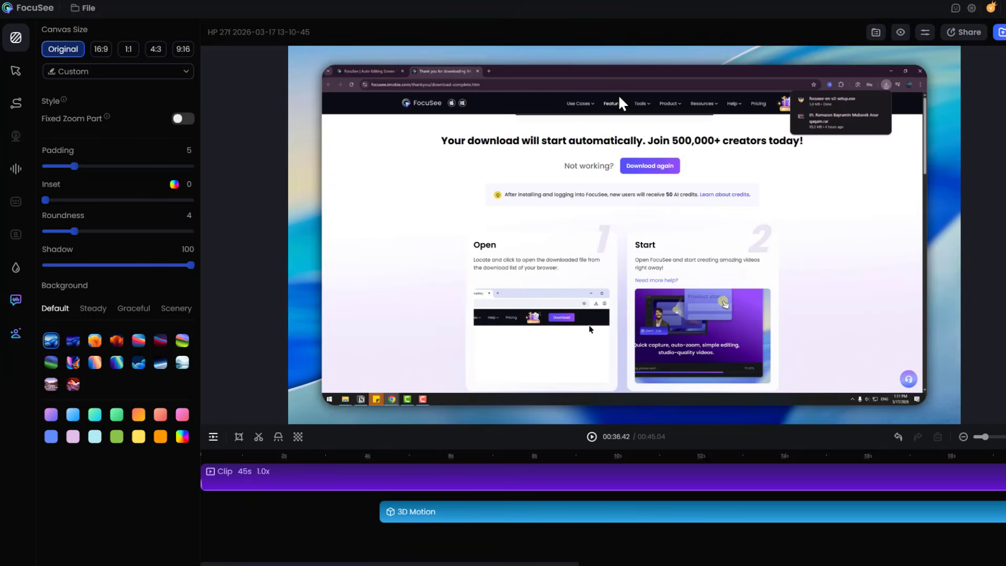
# Step: Play the finished recording from its start in the FocuSee editor, and return the playhead to the last 3D Motion segment
pyautogui.click(206, 455)
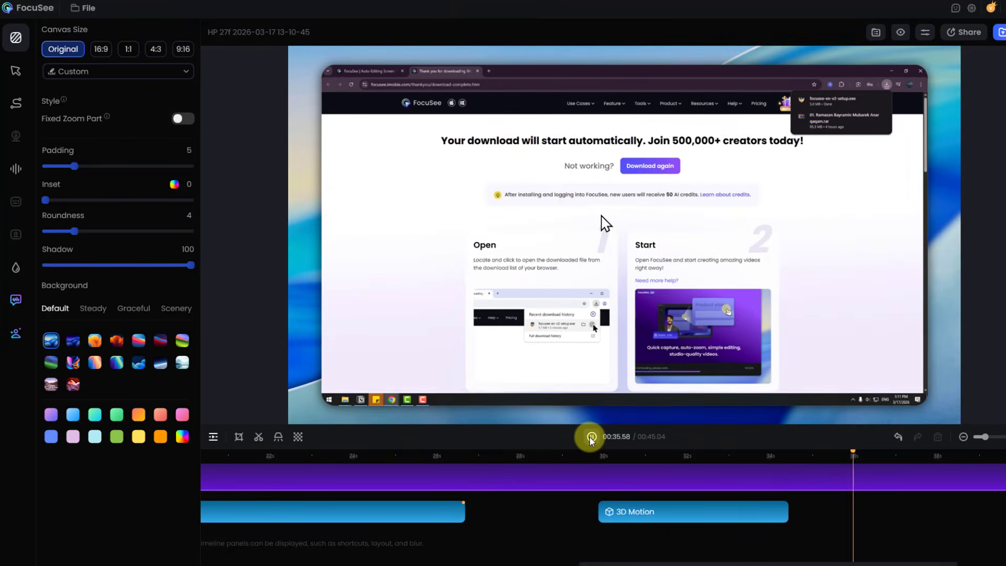
pyautogui.click(592, 438)
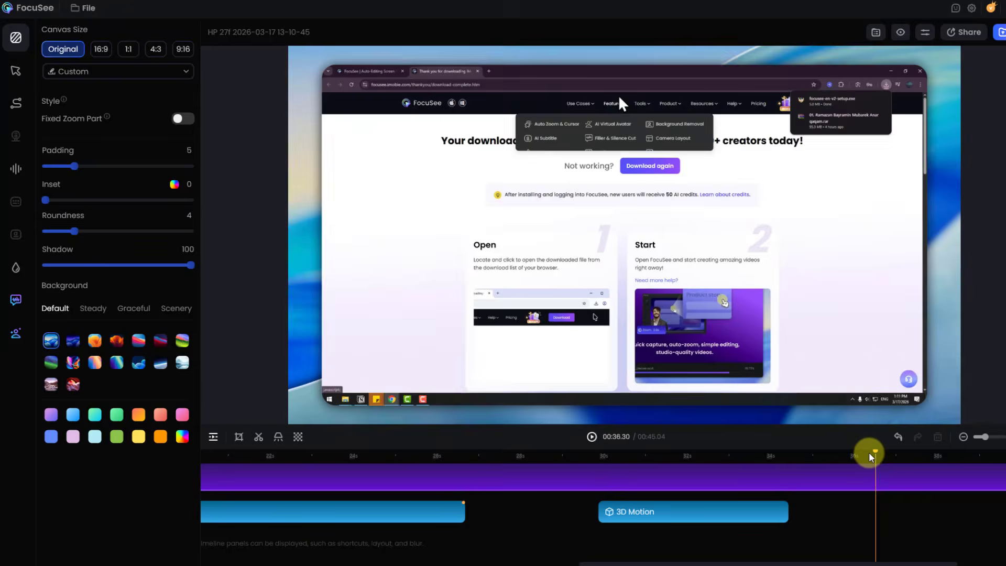
pyautogui.click(705, 454)
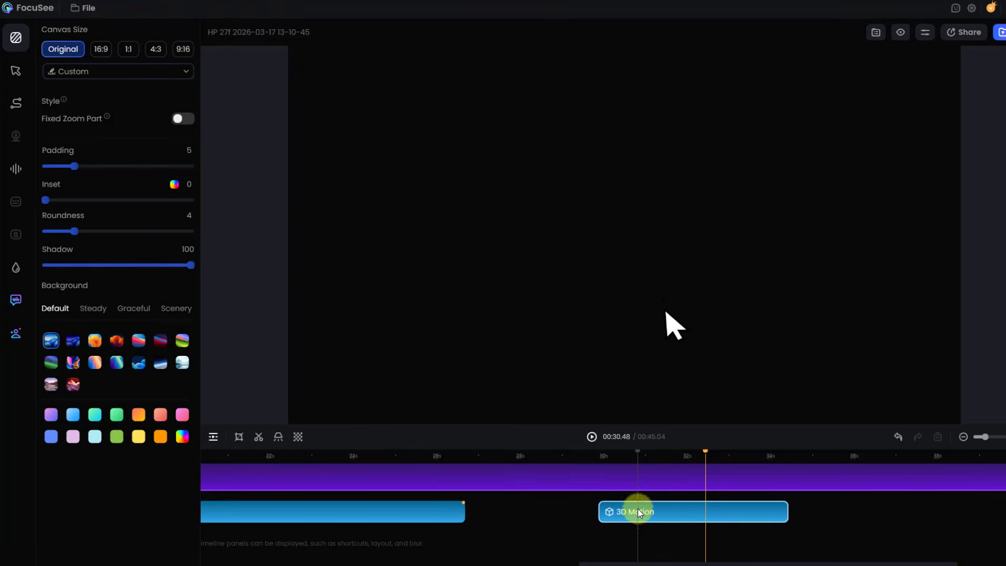
# Step: Select the 3D Motion segment starting at about 30 s and set its motion mode to Manual
pyautogui.click(637, 512)
pyautogui.click(612, 514)
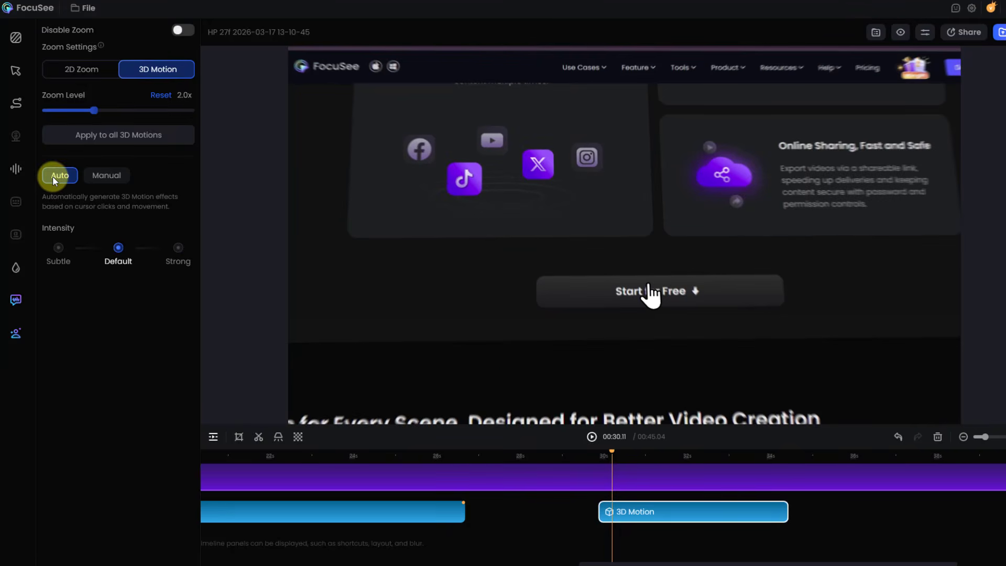
pyautogui.click(103, 176)
# Step: Compare the tilt presets on the selected 3D Motion segment and apply the last one, the right-leaning parallelogram
pyautogui.click(82, 255)
pyautogui.click(112, 257)
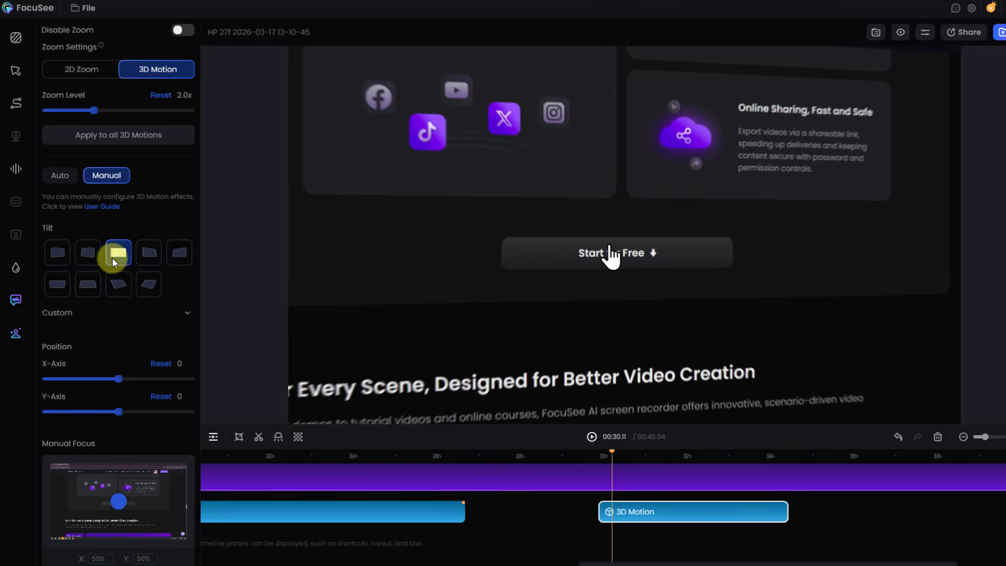
pyautogui.click(138, 257)
pyautogui.click(173, 255)
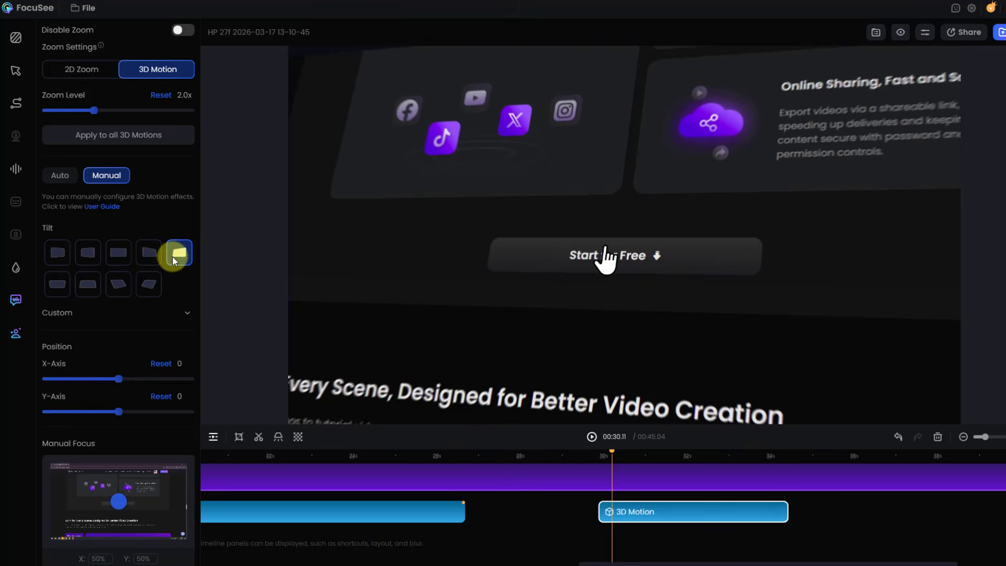
pyautogui.click(65, 282)
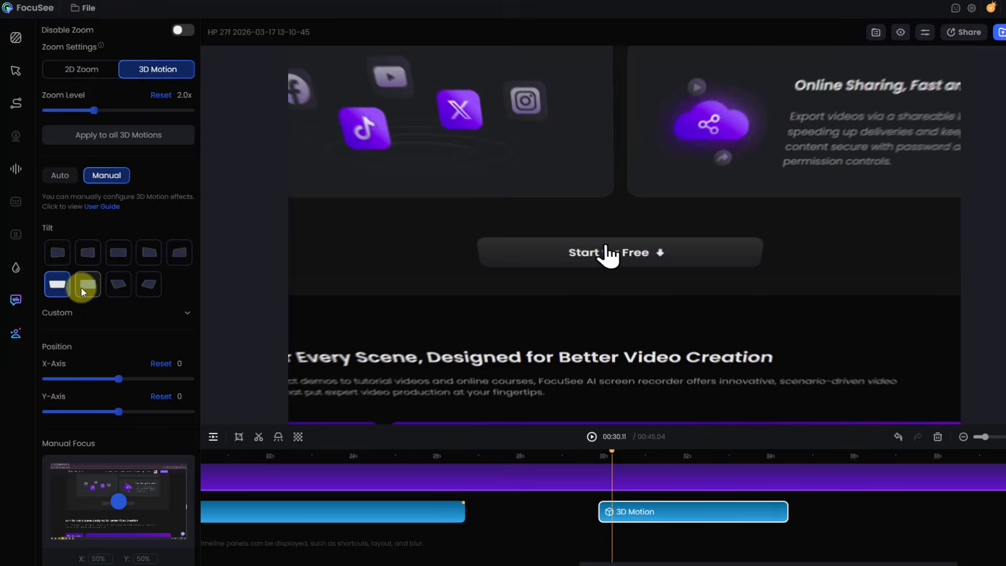
pyautogui.click(80, 287)
pyautogui.click(111, 285)
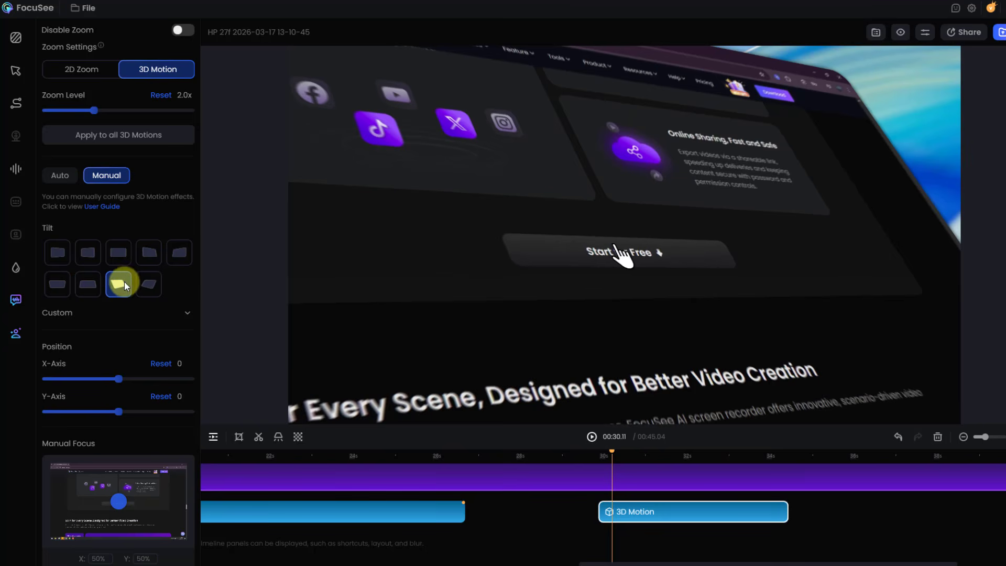
pyautogui.click(90, 284)
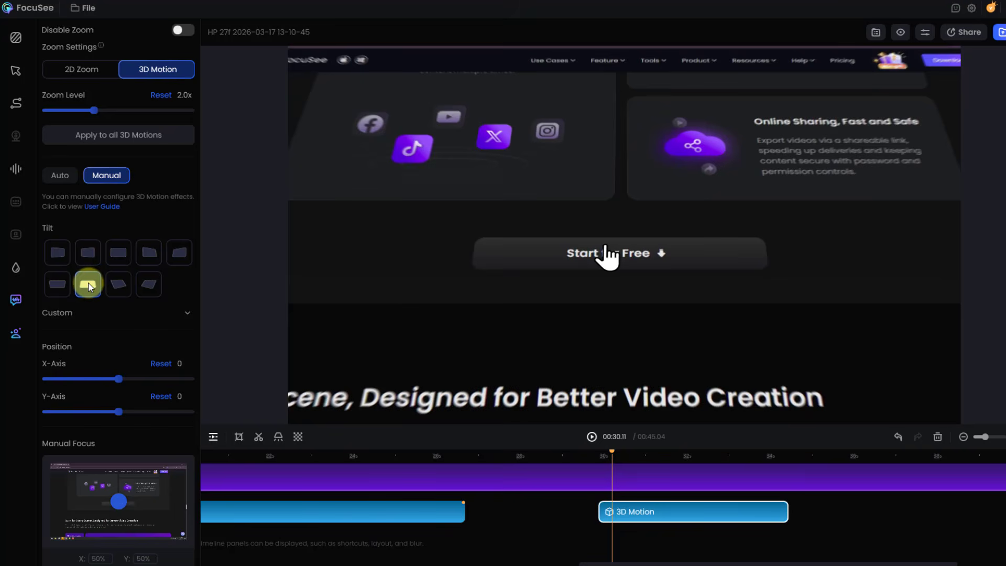
pyautogui.click(139, 287)
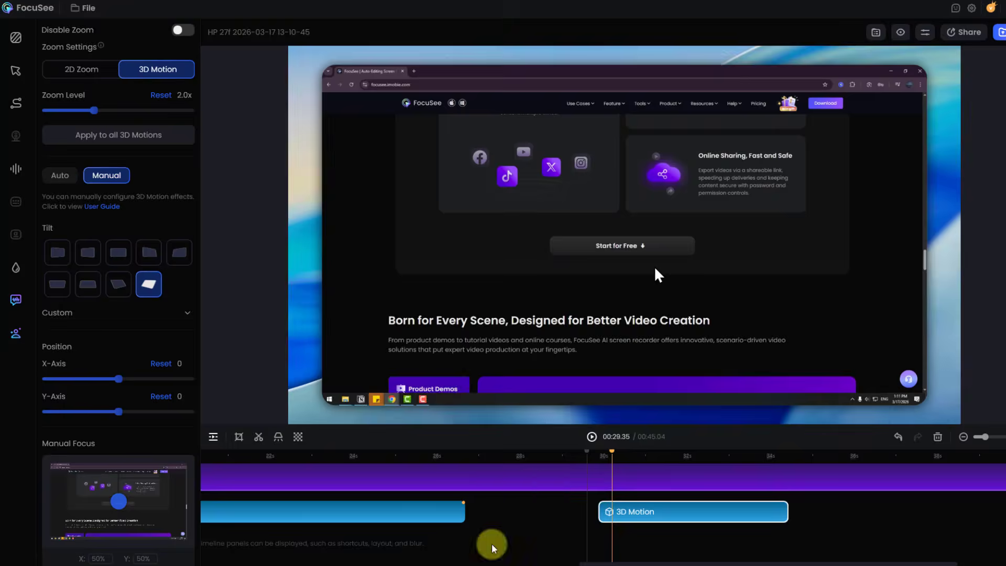
# Step: Select the first 3D Motion segment, starting at about 4 s on the timeline, and set its motion mode to Manual
pyautogui.moveTo(544, 558); pyautogui.dragTo(175, 554)
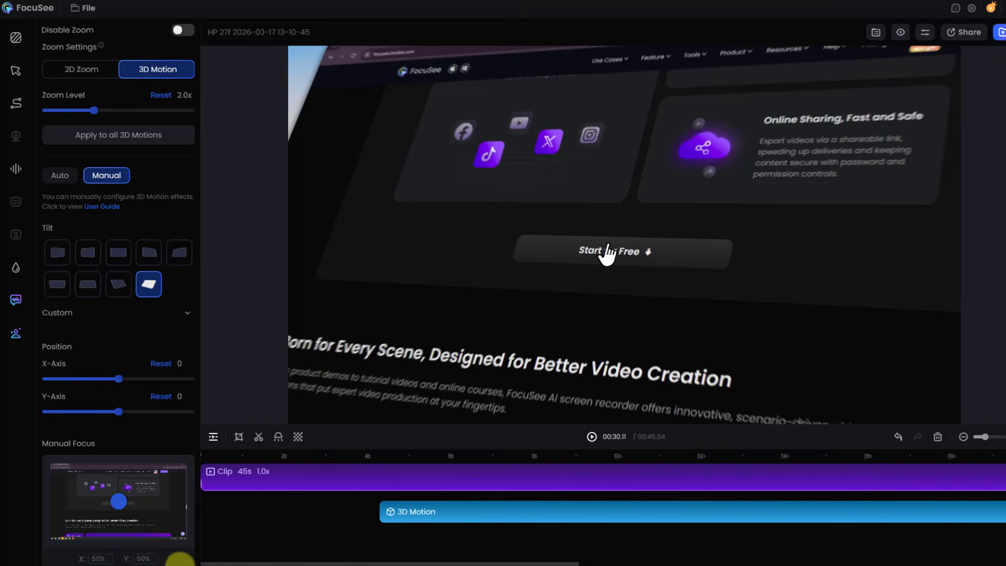
pyautogui.click(406, 512)
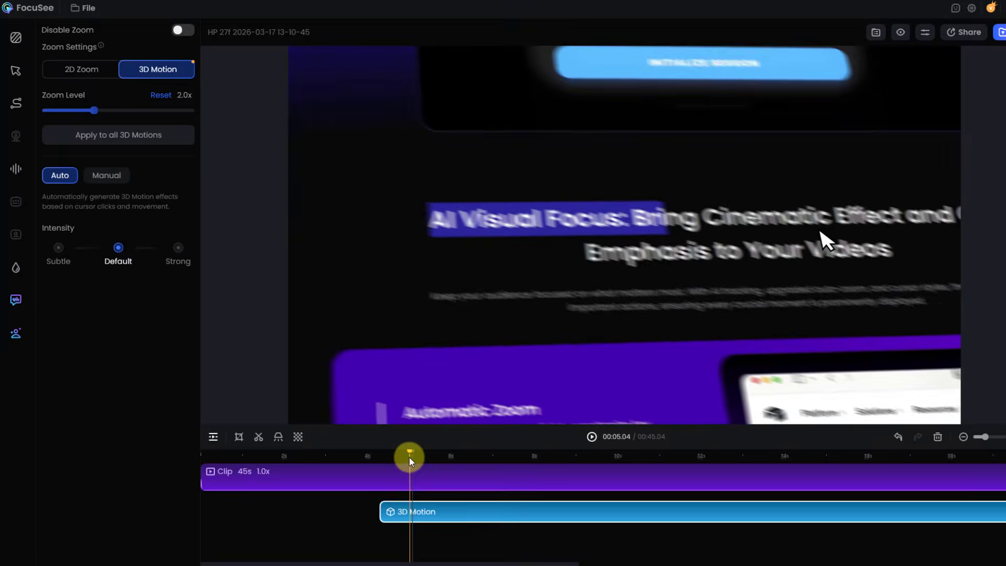
pyautogui.click(103, 178)
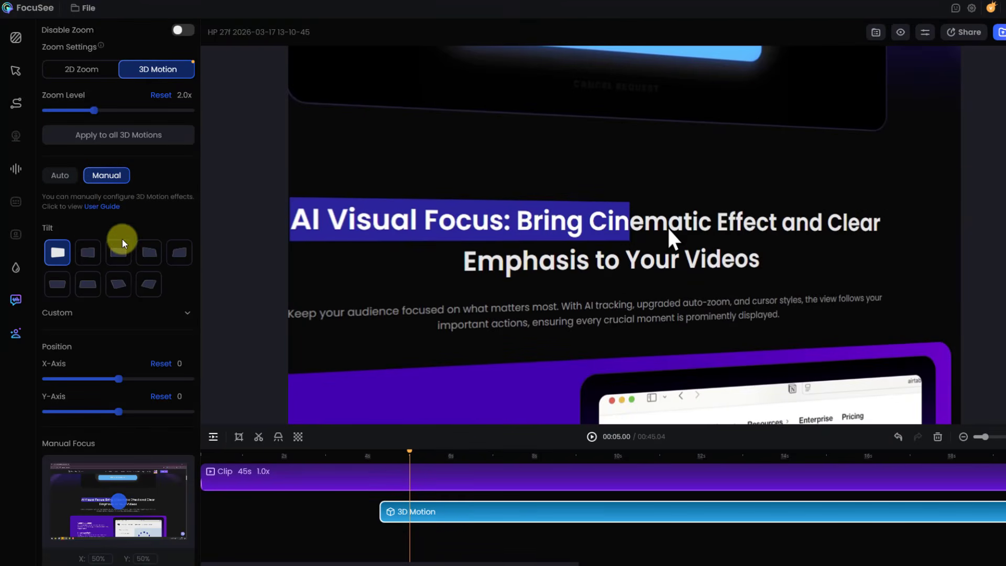
# Step: Try several tilt presets on the selected 3D Motion segment, finishing with the fifth one in the first row
pyautogui.click(119, 283)
pyautogui.click(173, 255)
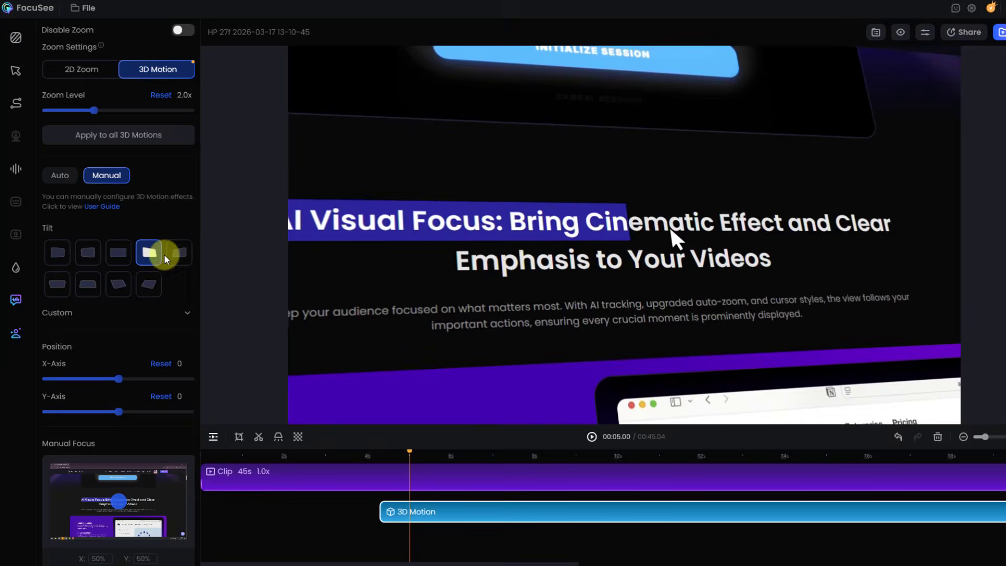
pyautogui.click(147, 278)
pyautogui.click(167, 255)
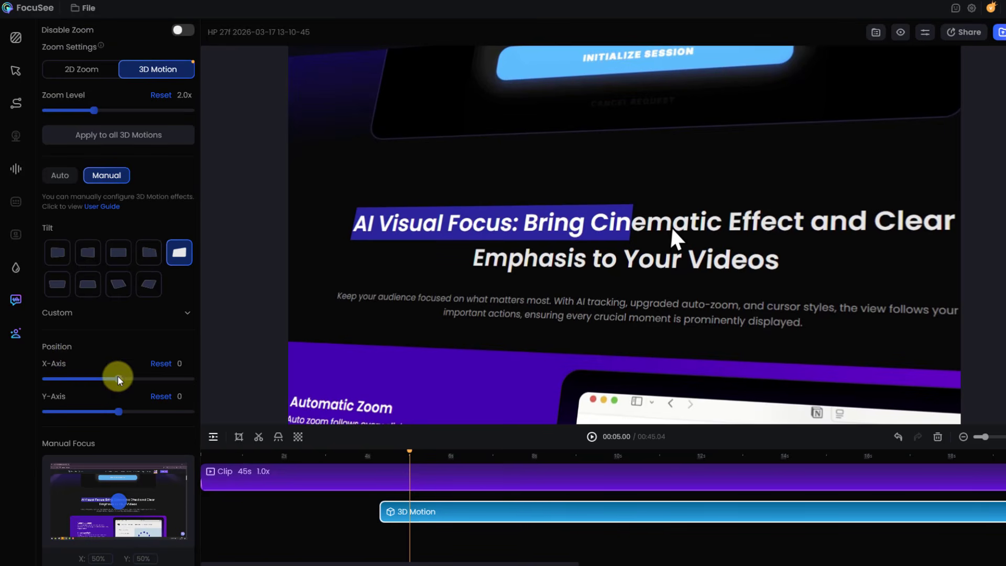
# Step: Set the segment's position to X 7 and Y -4, and move its manual focus point to X 54%, Y 56%
pyautogui.moveTo(117, 377); pyautogui.dragTo(116, 412)
pyautogui.scroll(-2, 125, 429)
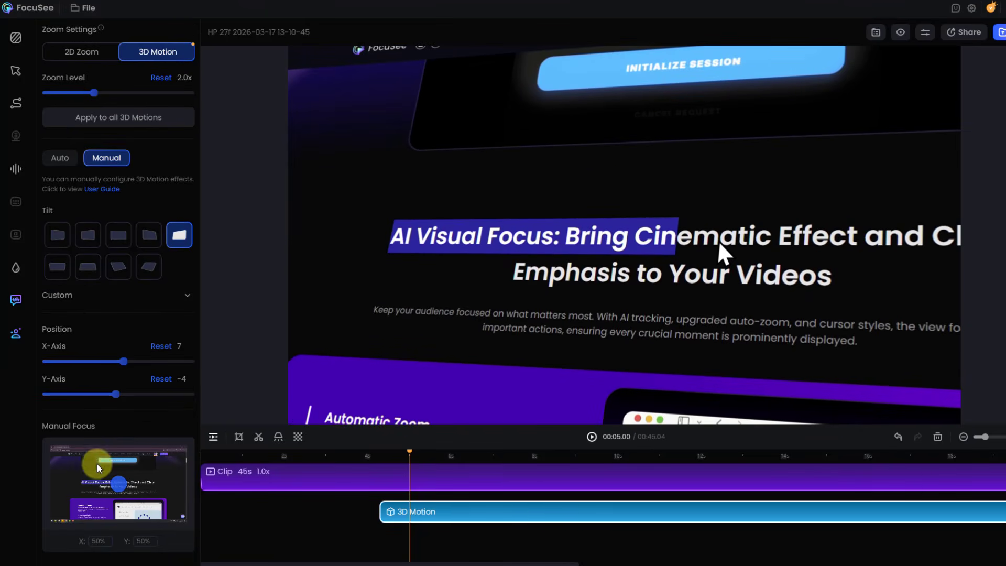
pyautogui.moveTo(123, 488); pyautogui.dragTo(124, 488)
pyautogui.scroll(1, 121, 495)
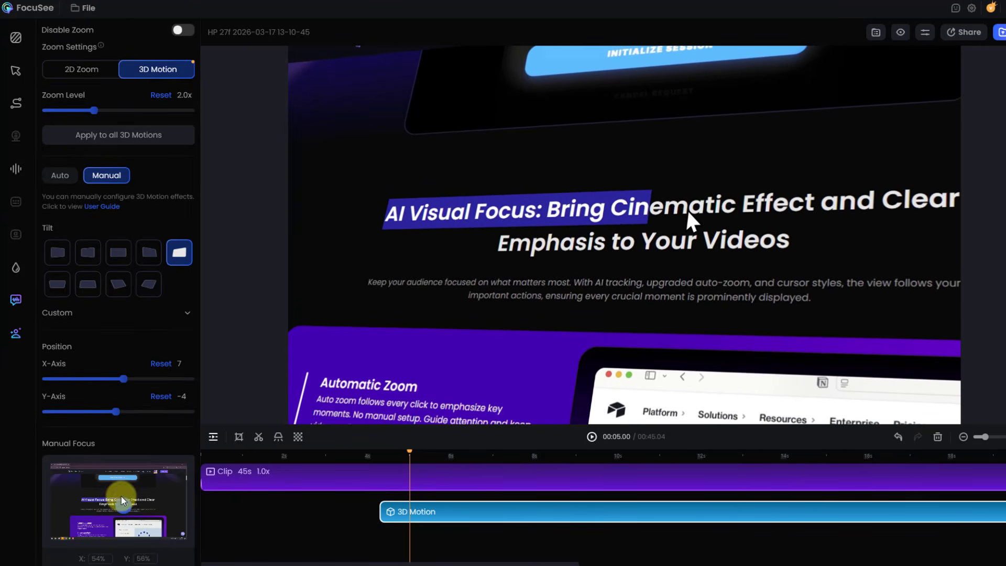
# Step: Apply the first tilt preset with a zoom level of 1.2x, and compare it with 2D Zoom before returning to 3D Motion
pyautogui.moveTo(94, 111); pyautogui.dragTo(39, 114)
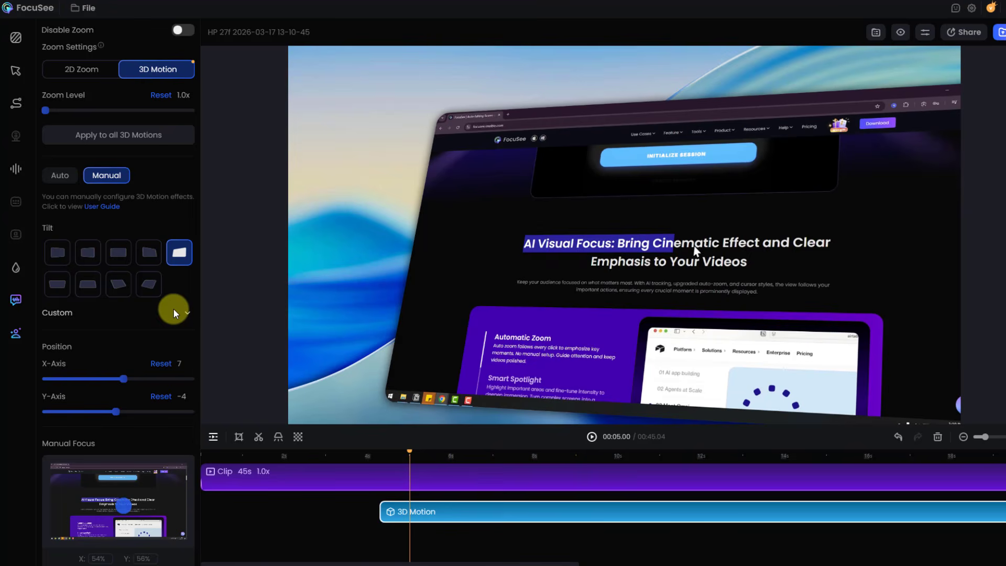
pyautogui.click(91, 262)
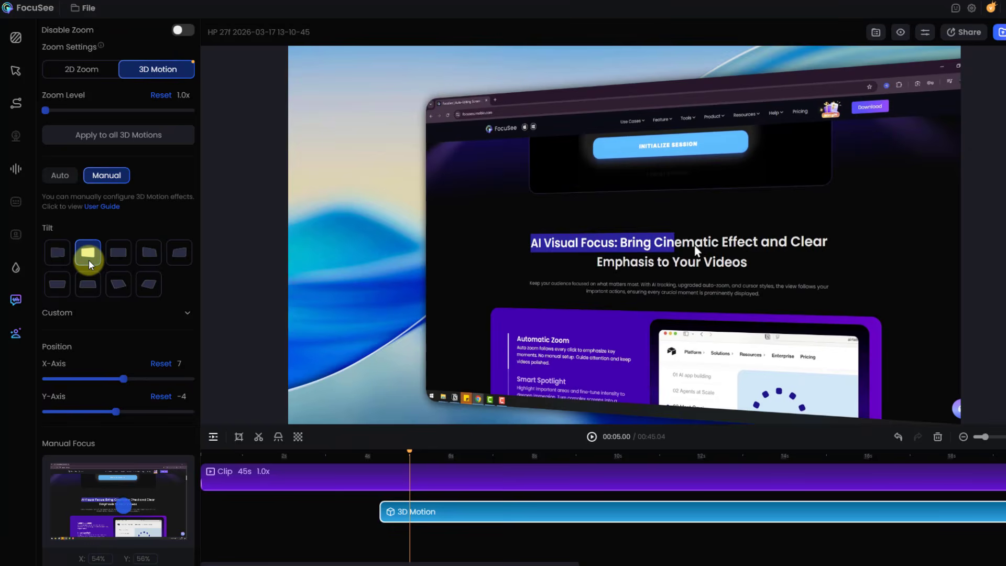
pyautogui.click(54, 256)
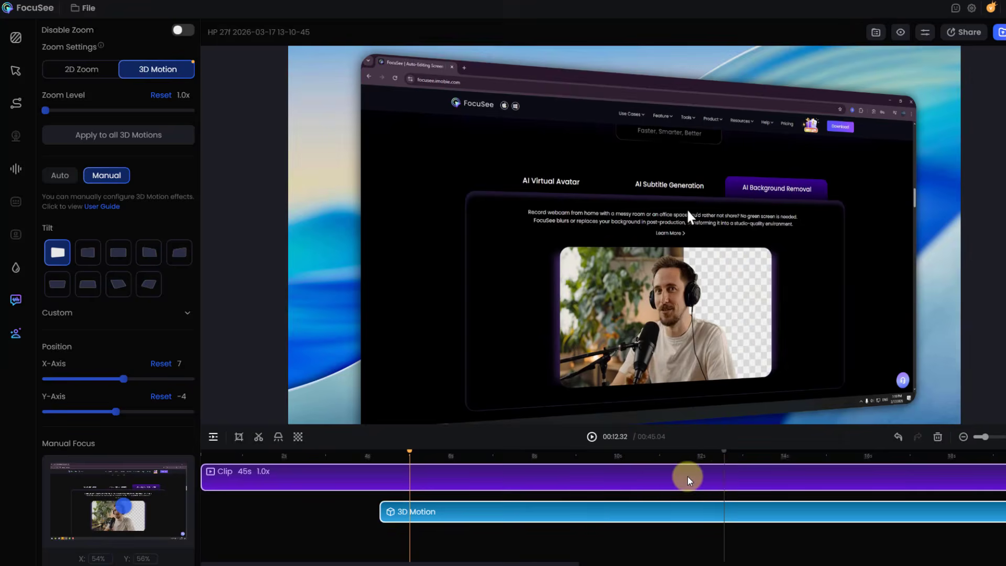
pyautogui.moveTo(49, 112); pyautogui.dragTo(58, 112)
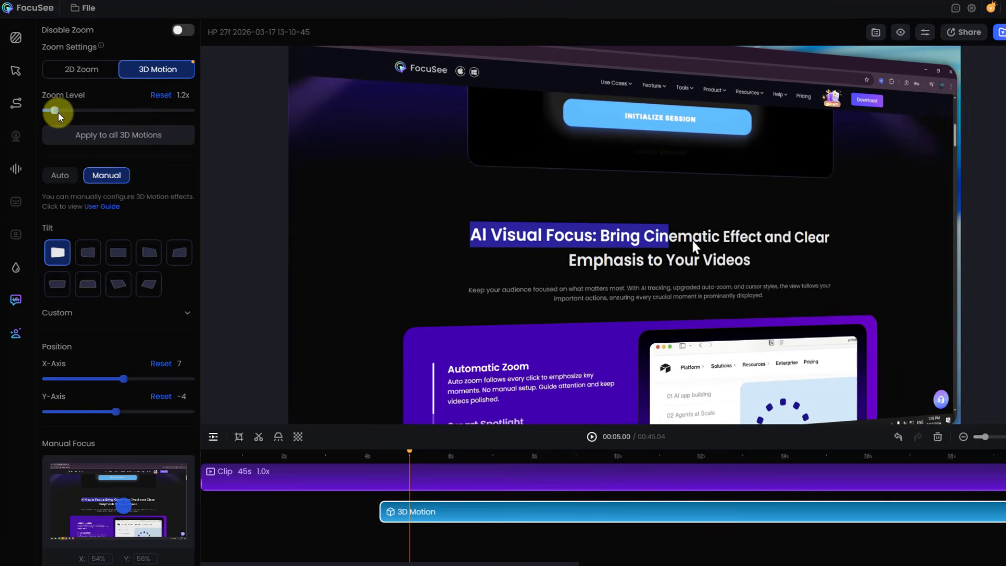
pyautogui.click(75, 74)
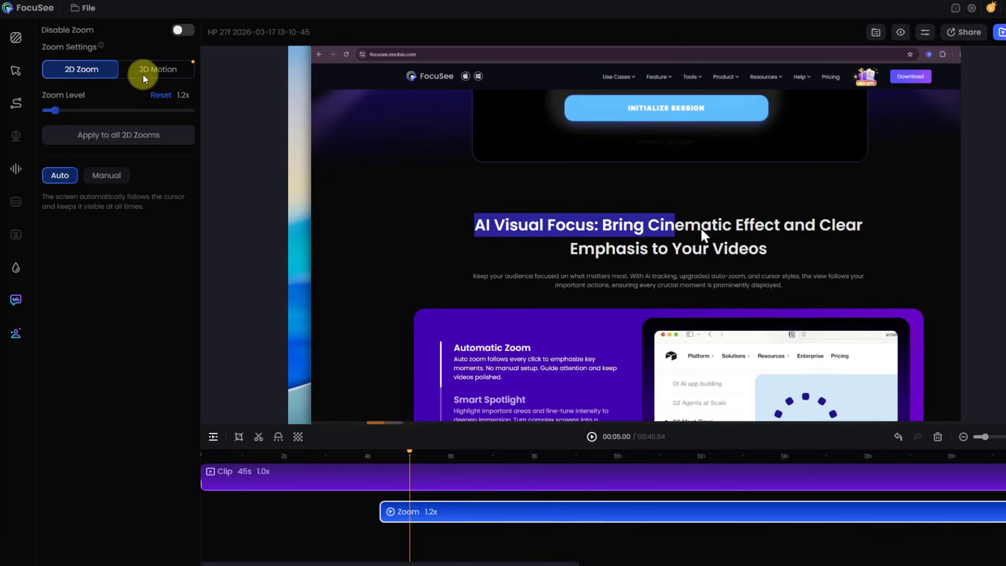
pyautogui.click(139, 72)
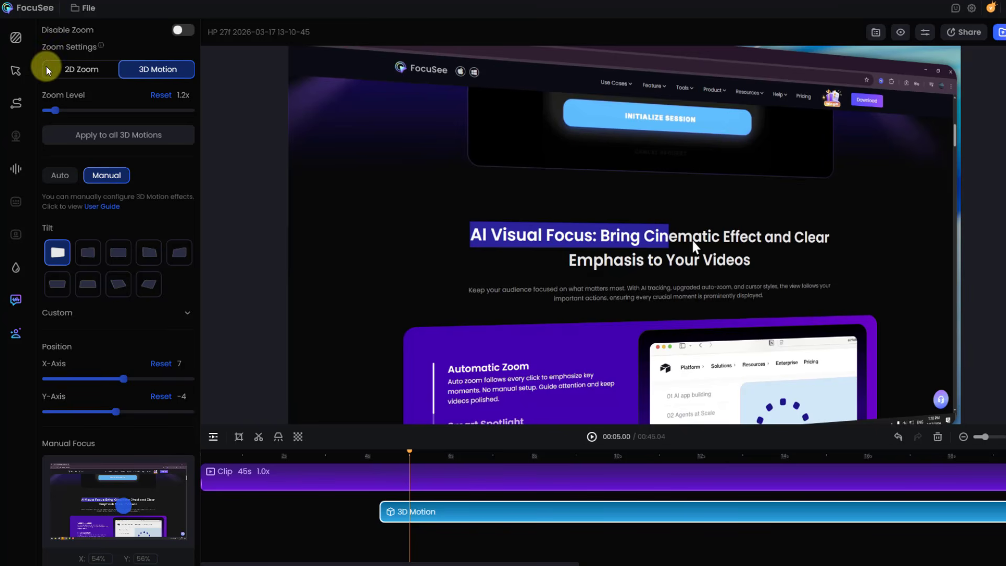
# Step: Look through the canvas and background, cursor, motion blur and movement, system audio, and watermark settings
pyautogui.click(17, 40)
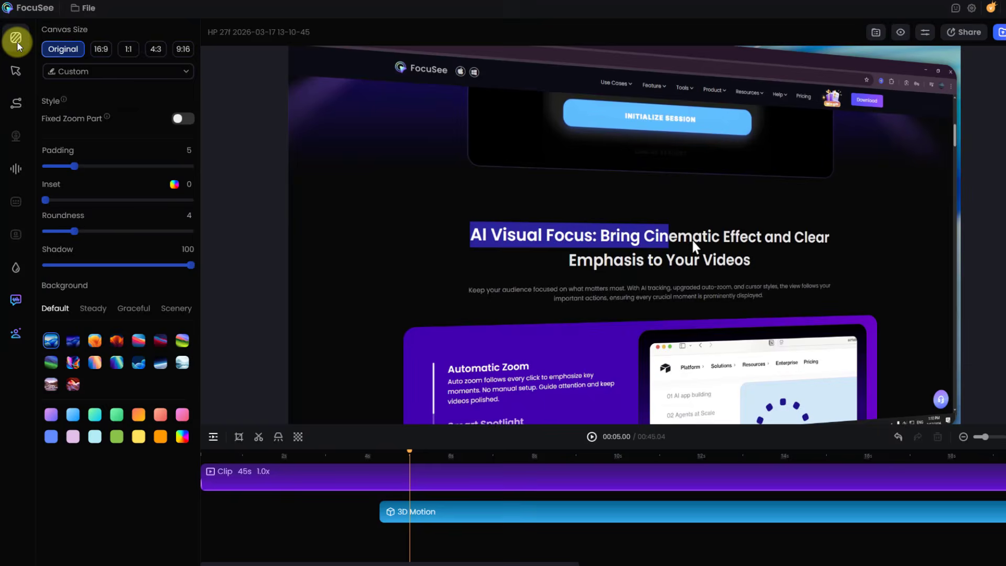
pyautogui.click(15, 70)
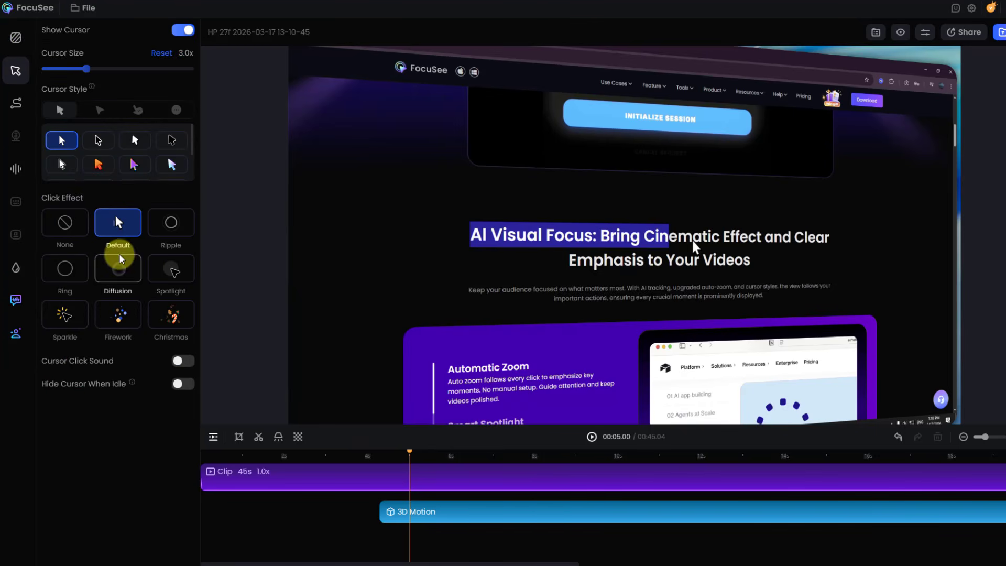
pyautogui.click(17, 107)
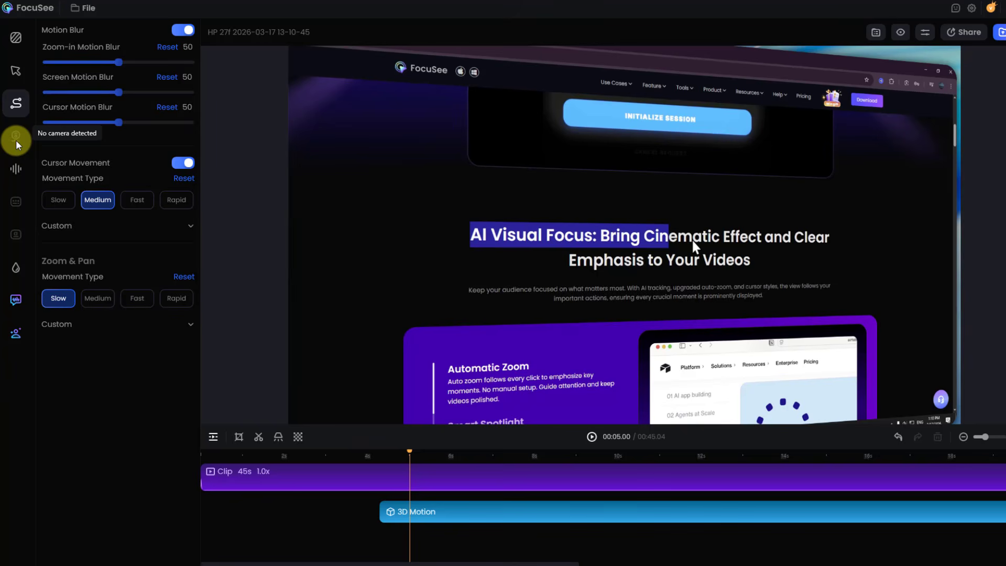
pyautogui.click(17, 168)
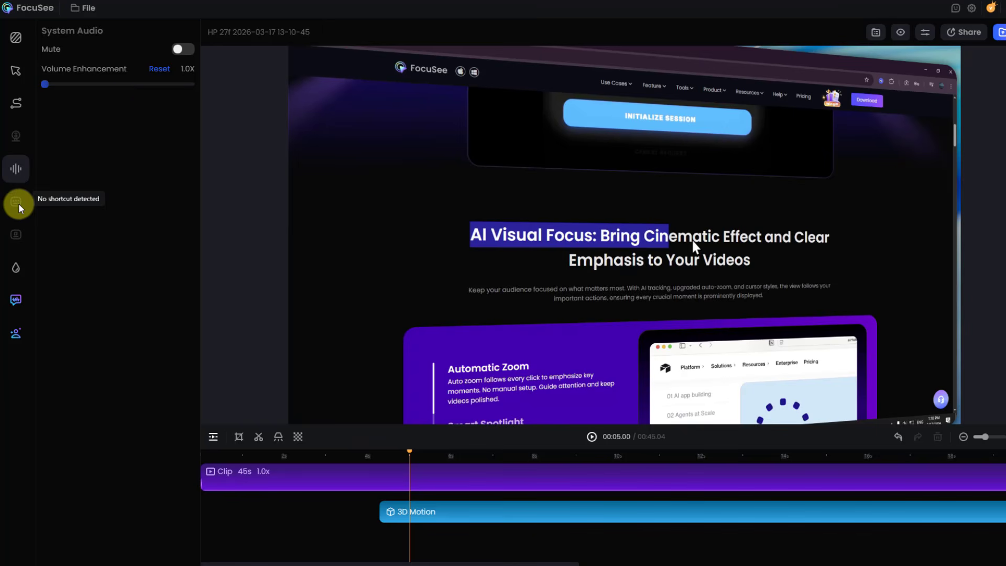
pyautogui.click(15, 267)
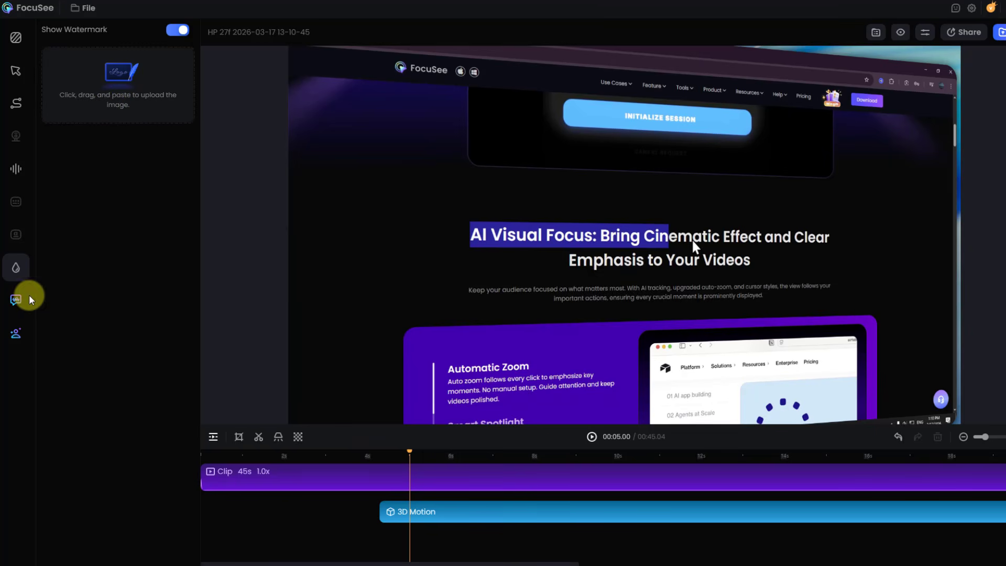
# Step: Examine the Smart Cut feature and browse its recognition languages, leaving the language on Auto
pyautogui.click(14, 299)
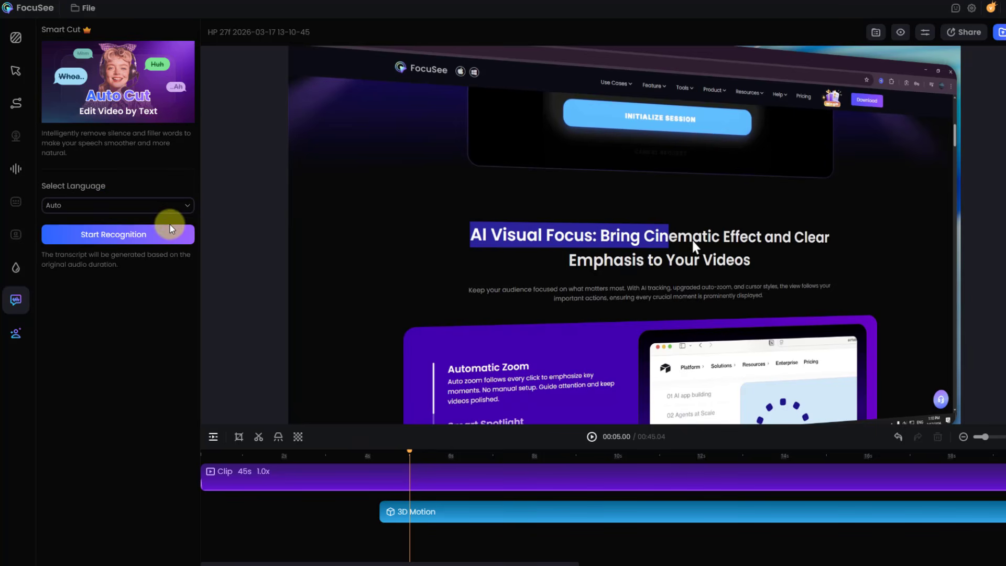
pyautogui.click(180, 206)
pyautogui.scroll(-2, 115, 280)
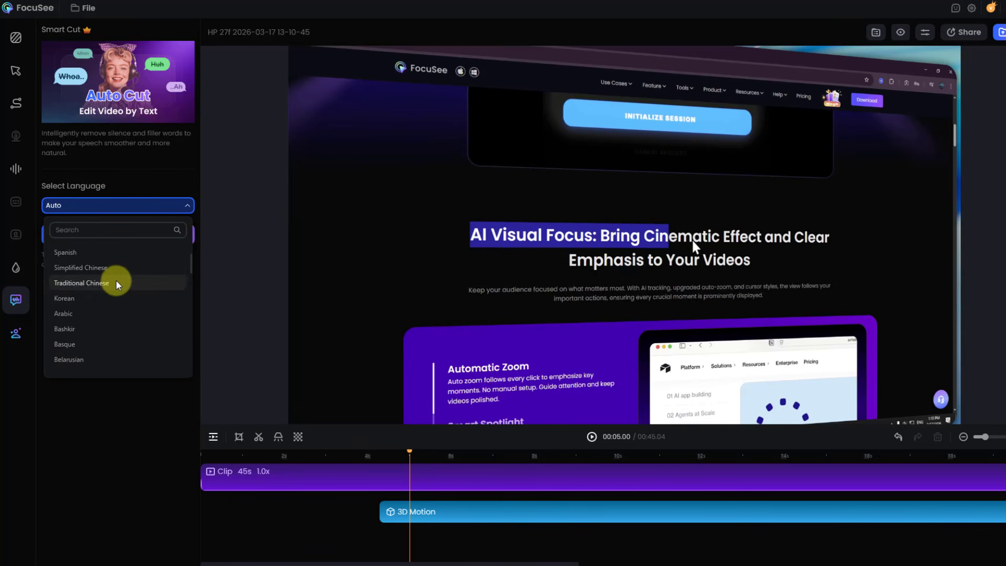
pyautogui.scroll(-10, 115, 282)
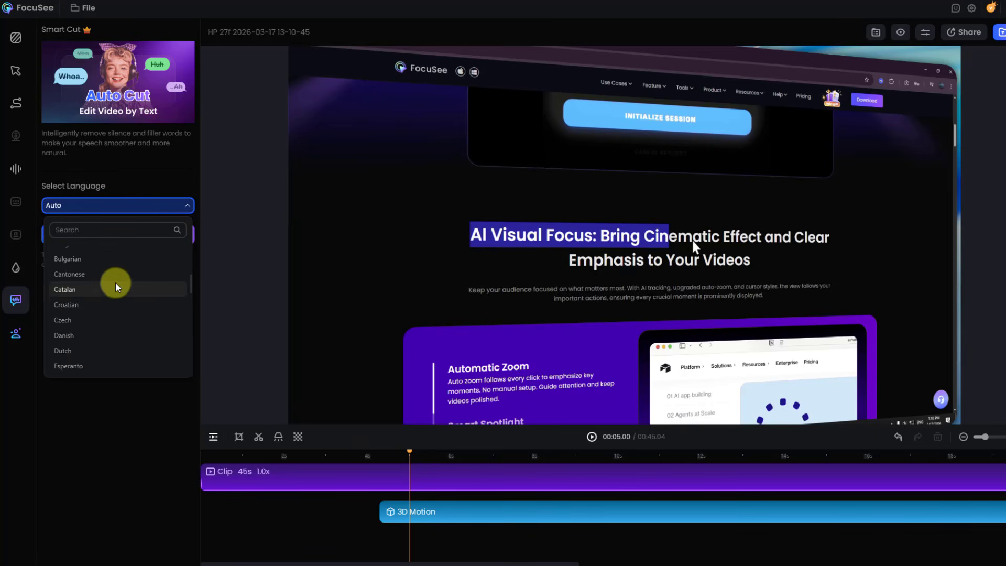
pyautogui.click(82, 439)
# Step: Show the AI avatar generation options and browse the full collection of available avatars
pyautogui.click(16, 333)
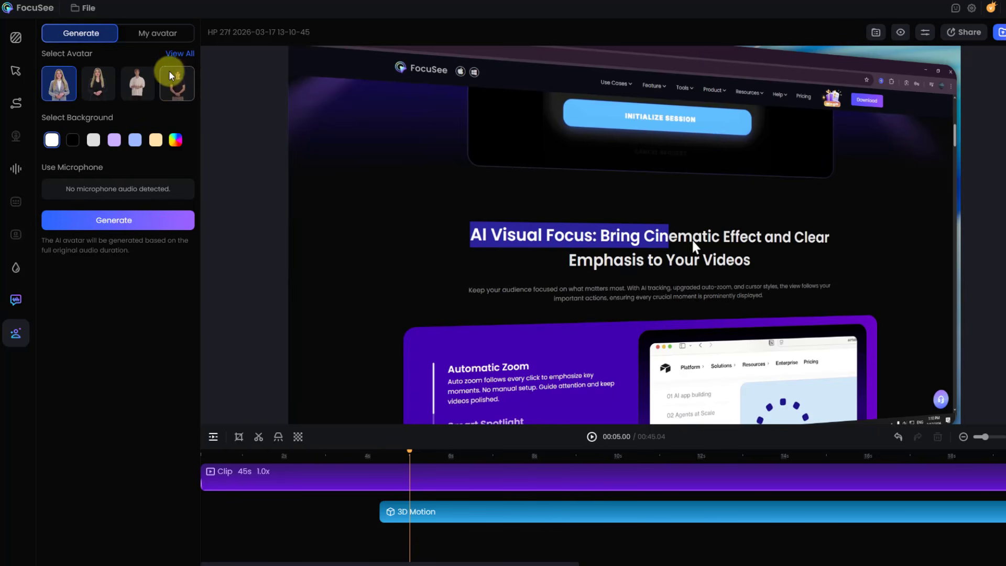
pyautogui.click(179, 53)
pyautogui.scroll(-6, 150, 204)
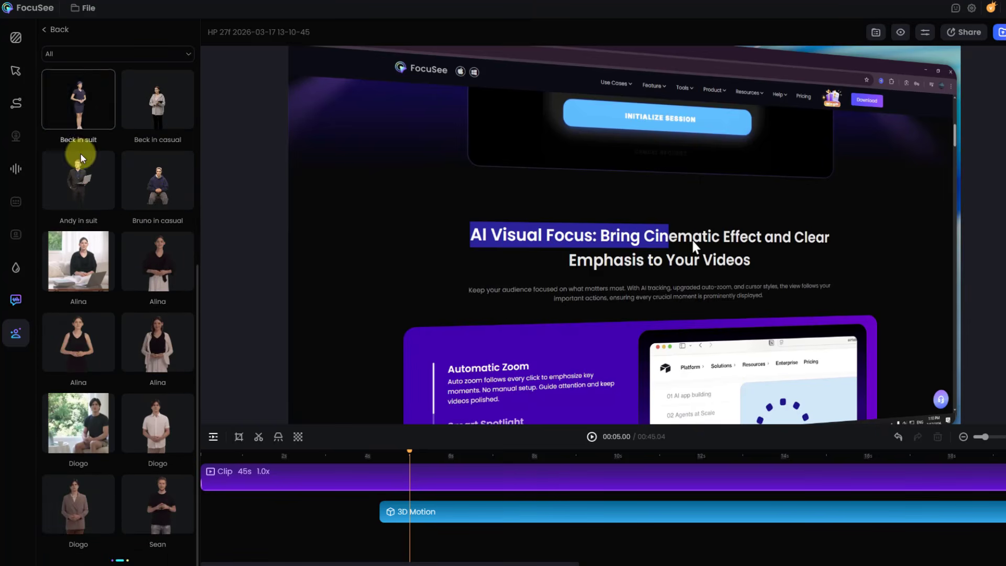
pyautogui.scroll(2, 80, 153)
pyautogui.scroll(2, 82, 222)
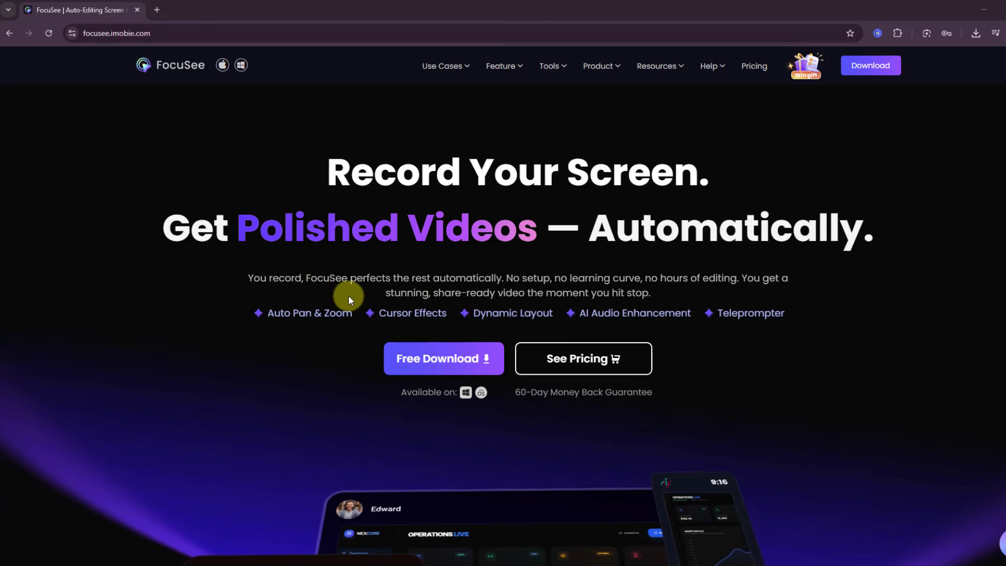
# Step: Look through the FocuSee website's home page in the browser, from its header and Help options down to the customer reviews
pyautogui.scroll(-5, 332, 244)
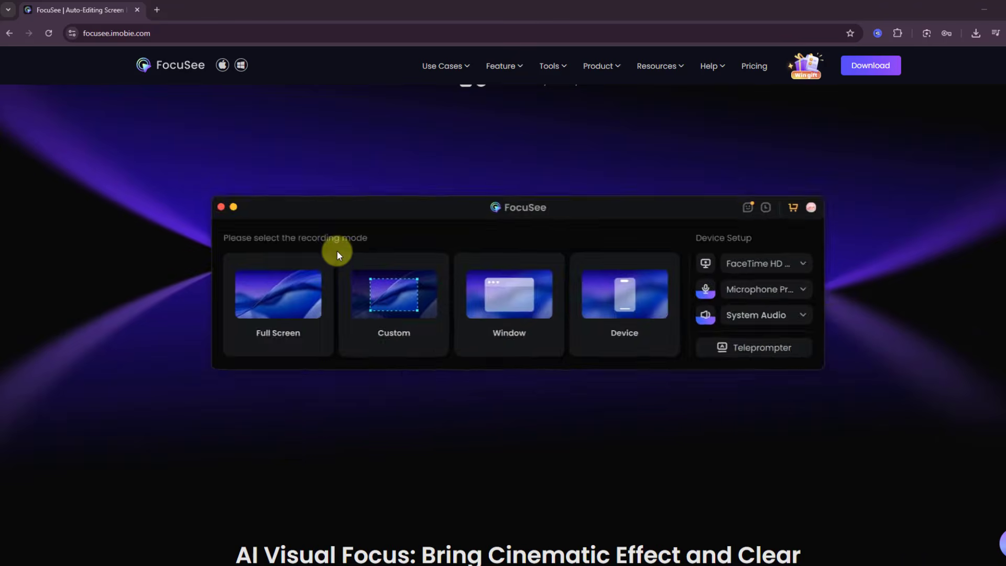
pyautogui.scroll(-15, 337, 250)
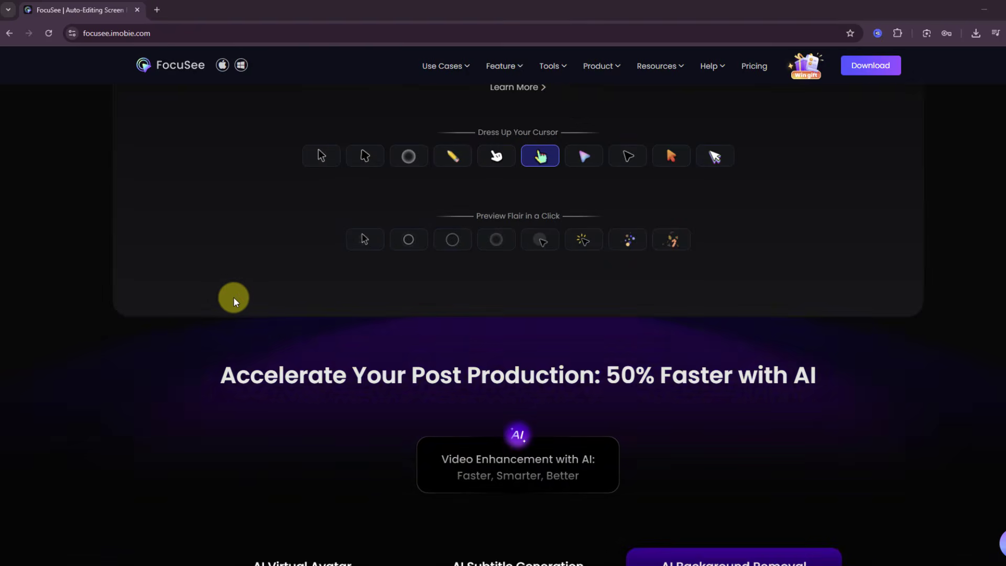
pyautogui.scroll(-5, 233, 296)
pyautogui.moveTo(714, 67)
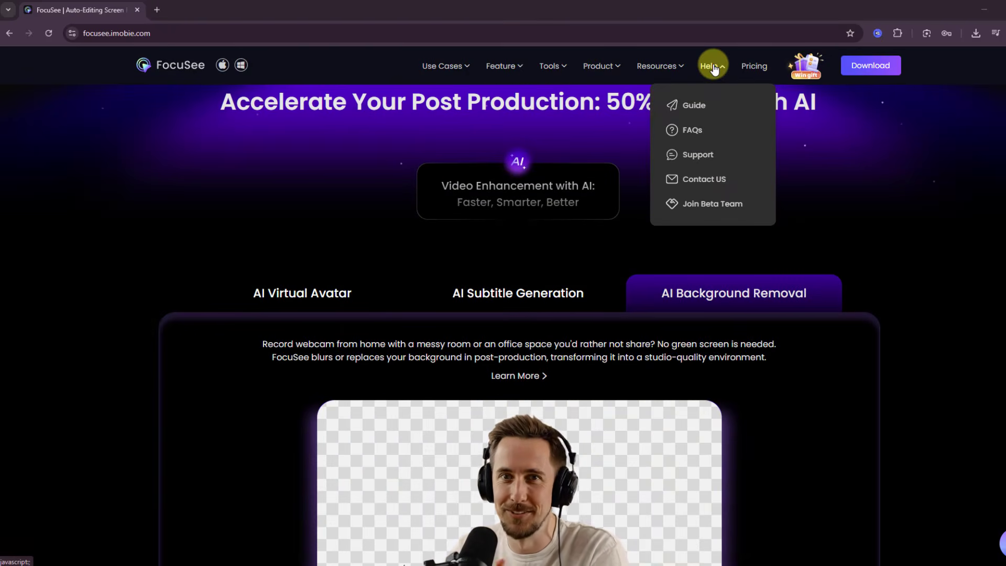
pyautogui.scroll(-10, 916, 349)
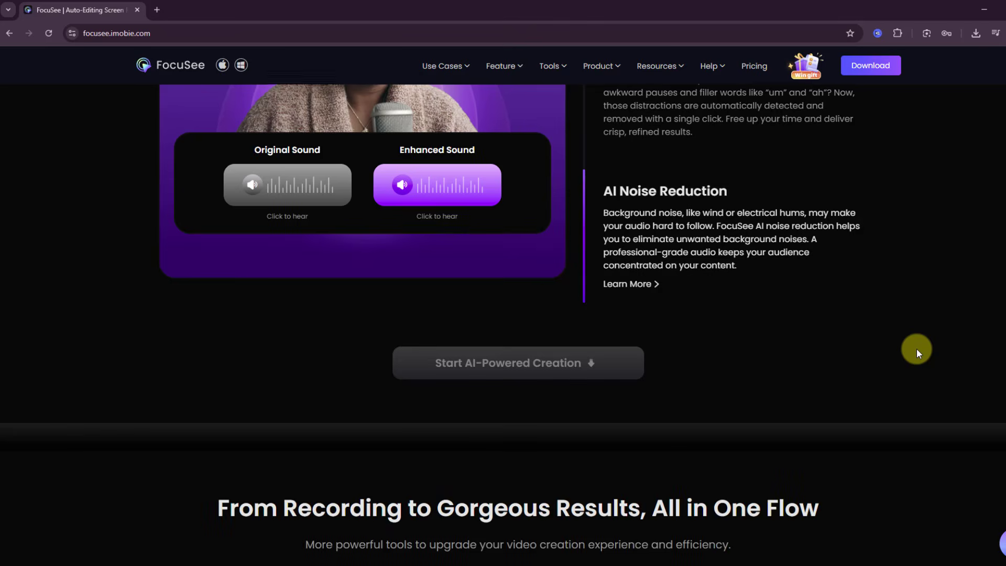
pyautogui.scroll(-5, 916, 349)
pyautogui.scroll(-5, 916, 348)
pyautogui.scroll(-5, 915, 348)
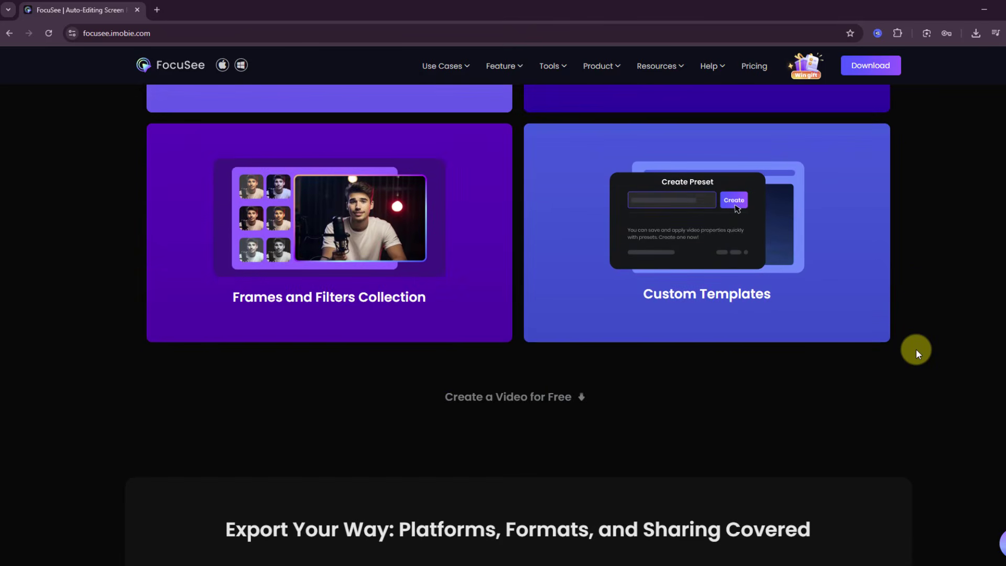
pyautogui.scroll(-10, 916, 348)
pyautogui.scroll(-15, 916, 348)
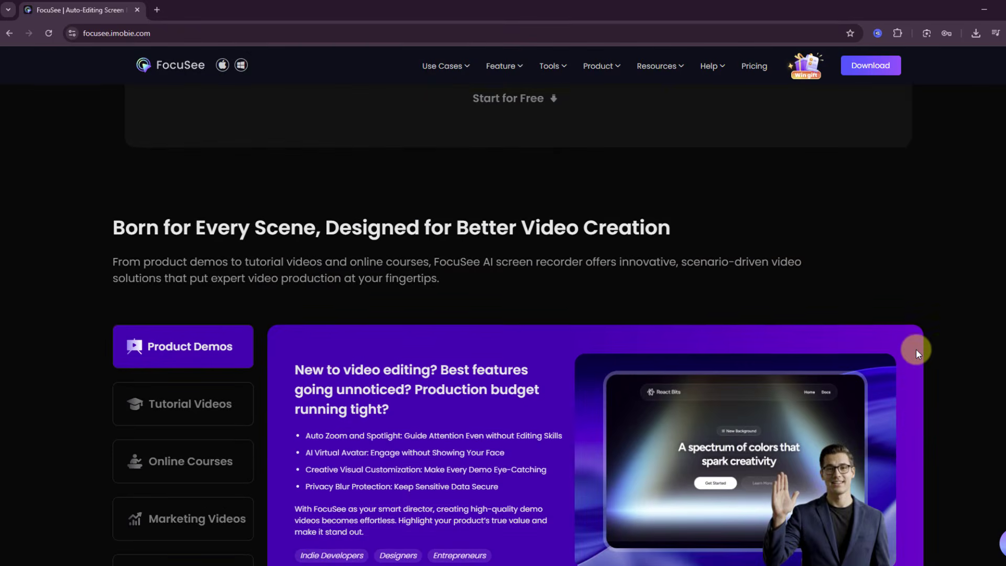
pyautogui.scroll(-15, 915, 350)
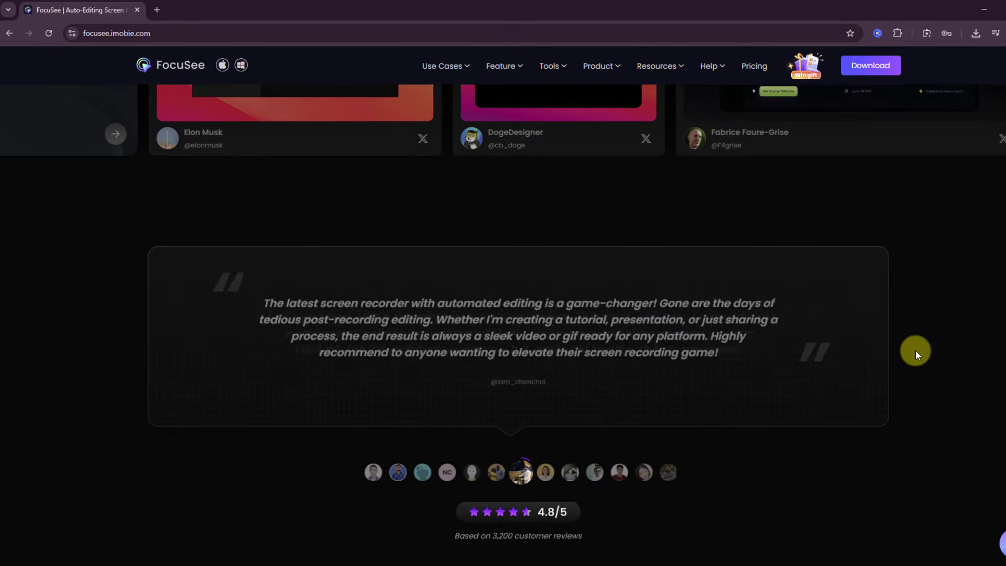